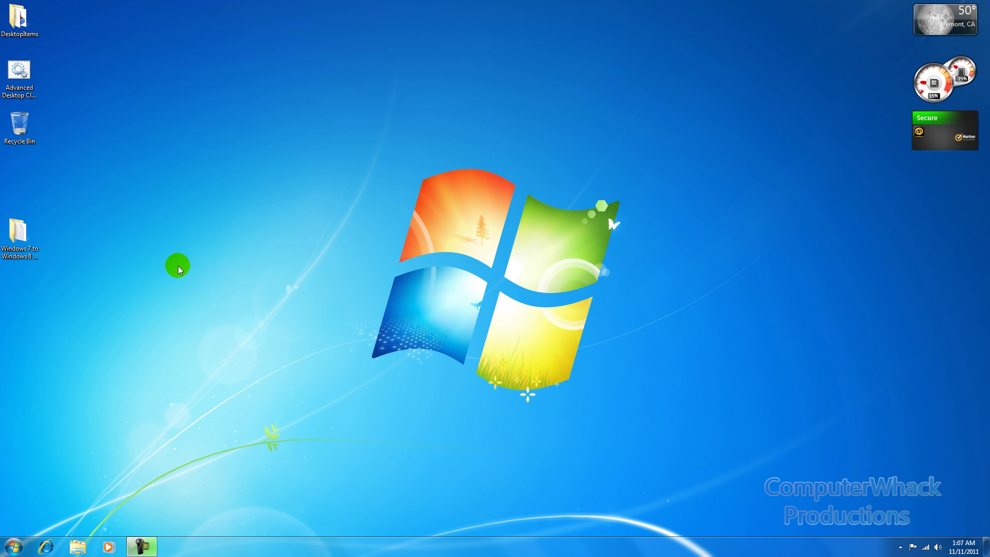
# - Open the 'Windows 7 to Windows 8 By CW' folder and its 'Step 1; Patch' subfolder
pyautogui.click(17, 257)
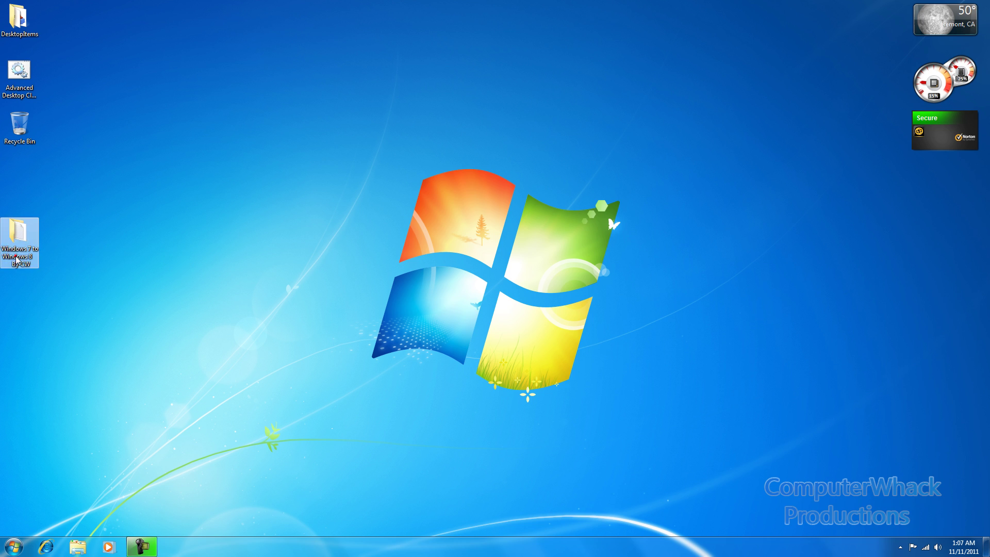
pyautogui.click(34, 283)
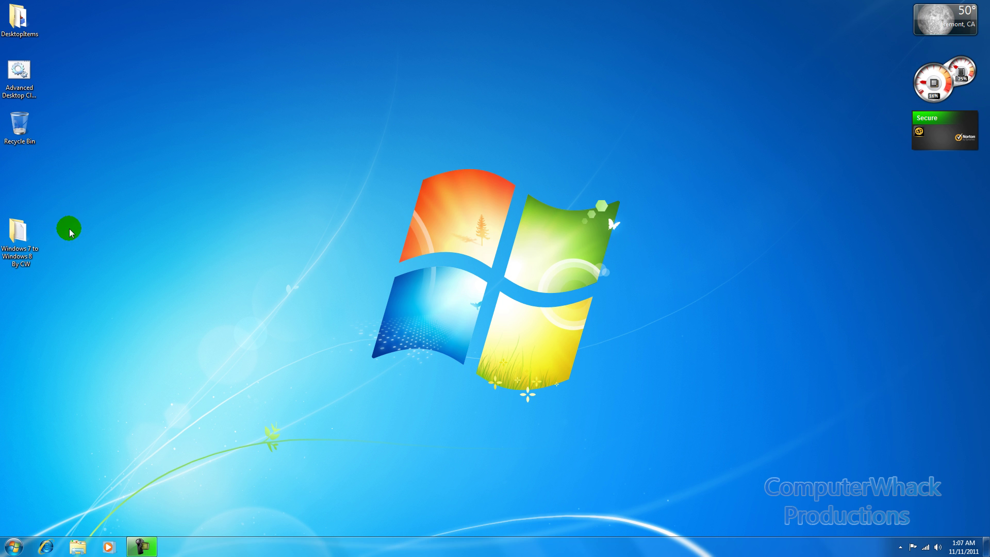
pyautogui.click(30, 258)
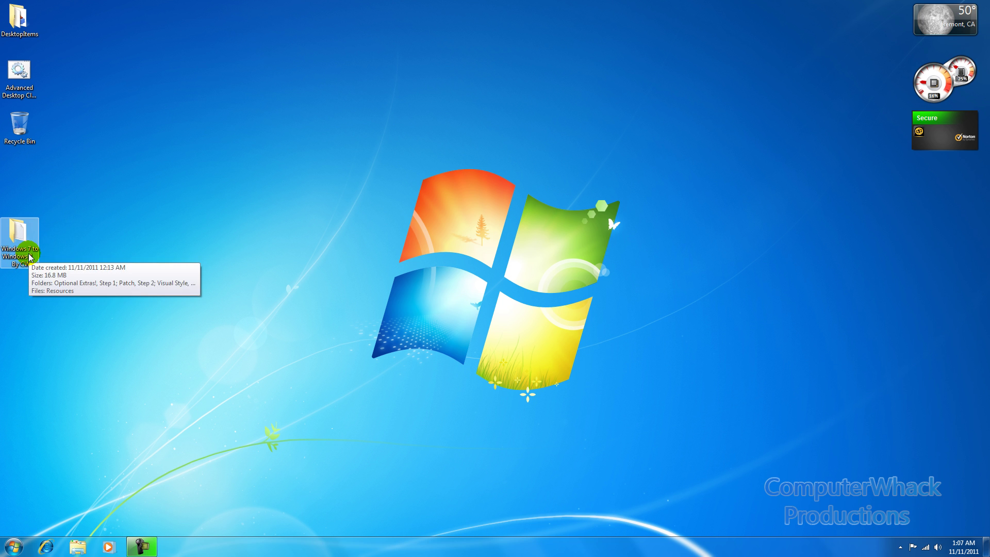
pyautogui.doubleClick(30, 257)
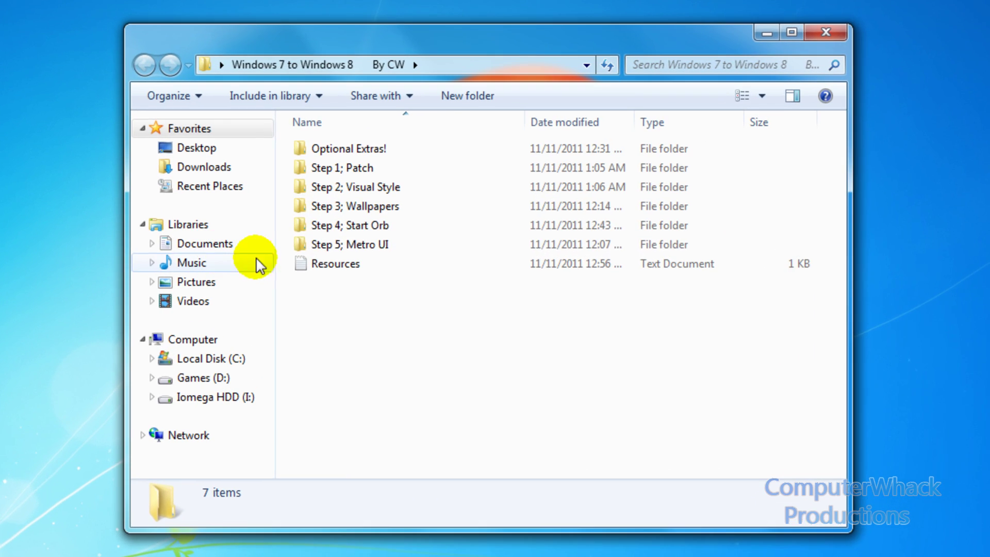
pyautogui.doubleClick(407, 169)
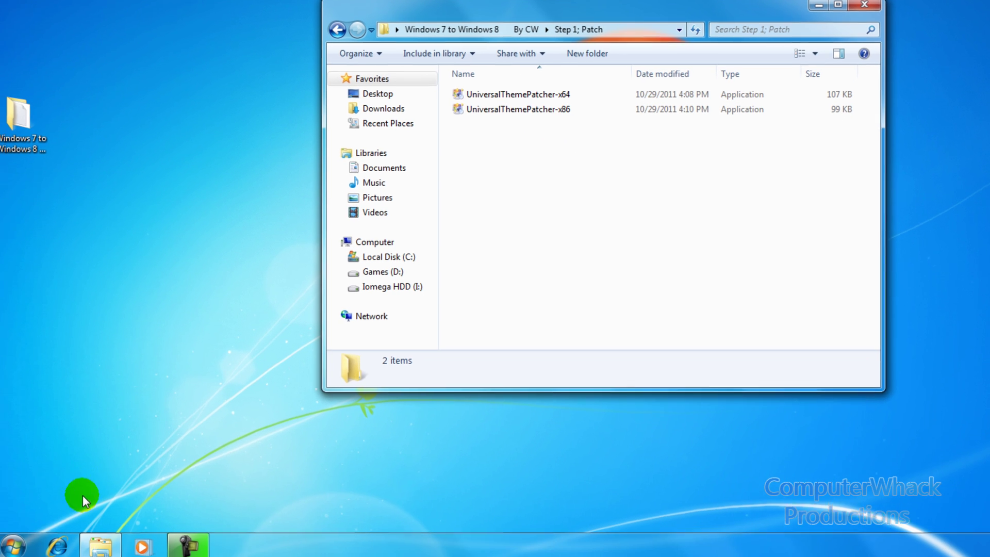
# - Check Computer Properties to confirm the system is 64-bit Windows 7 Ultimate, then close it
pyautogui.click(18, 548)
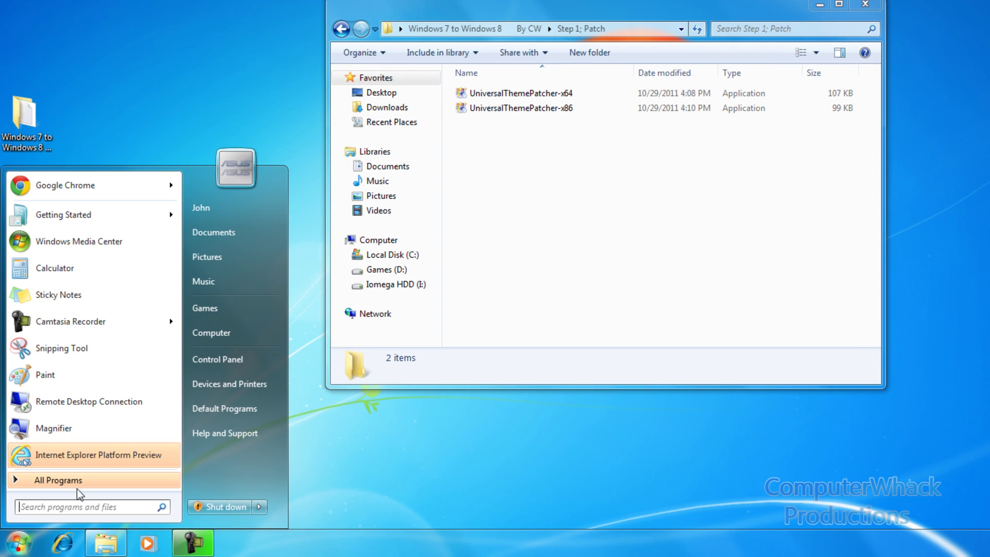
pyautogui.rightClick(240, 332)
pyautogui.click(258, 453)
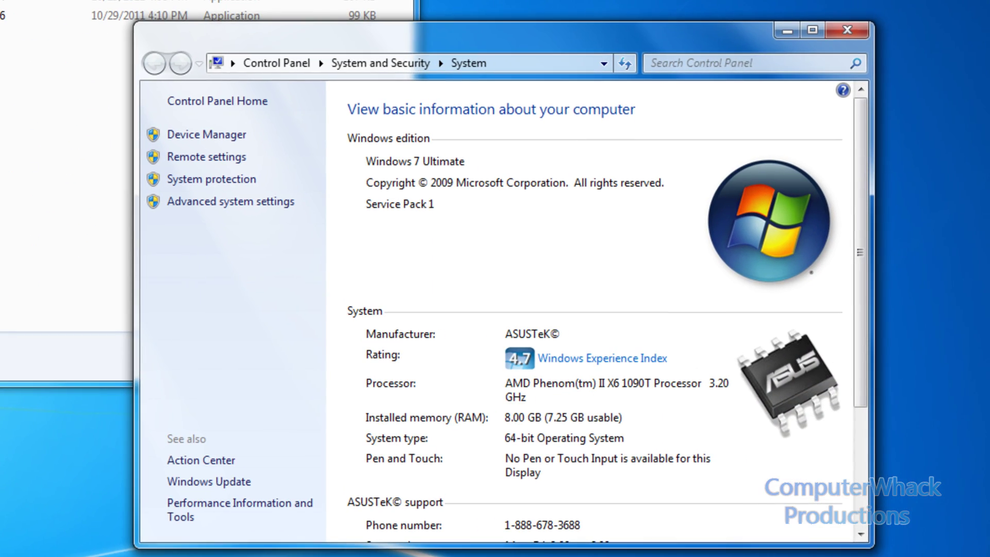
pyautogui.scroll(-2, 440, 429)
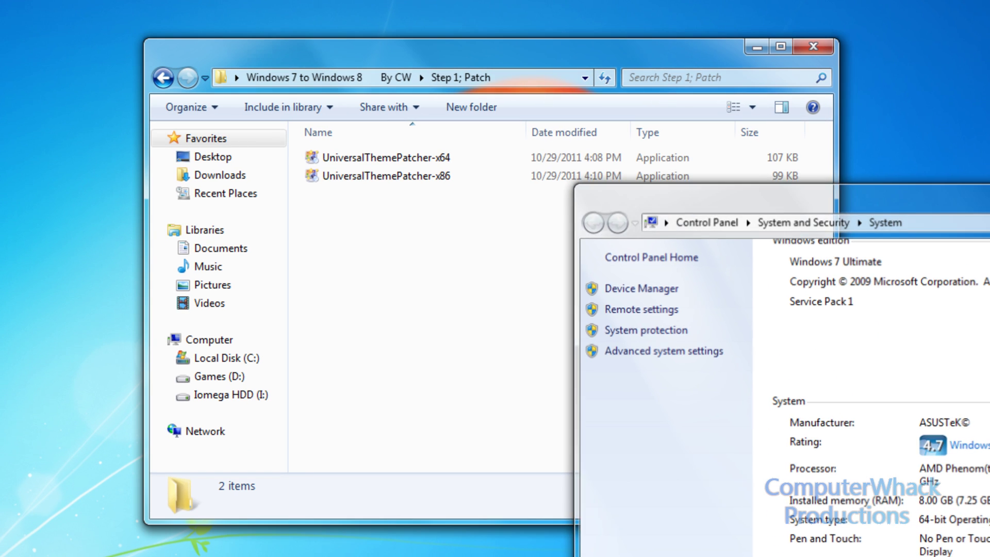
pyautogui.hotkey('alt', 'F4')
# - Launch UniversalThemePatcher-x64 from the 'Step 1; Patch' folder
pyautogui.click(163, 78)
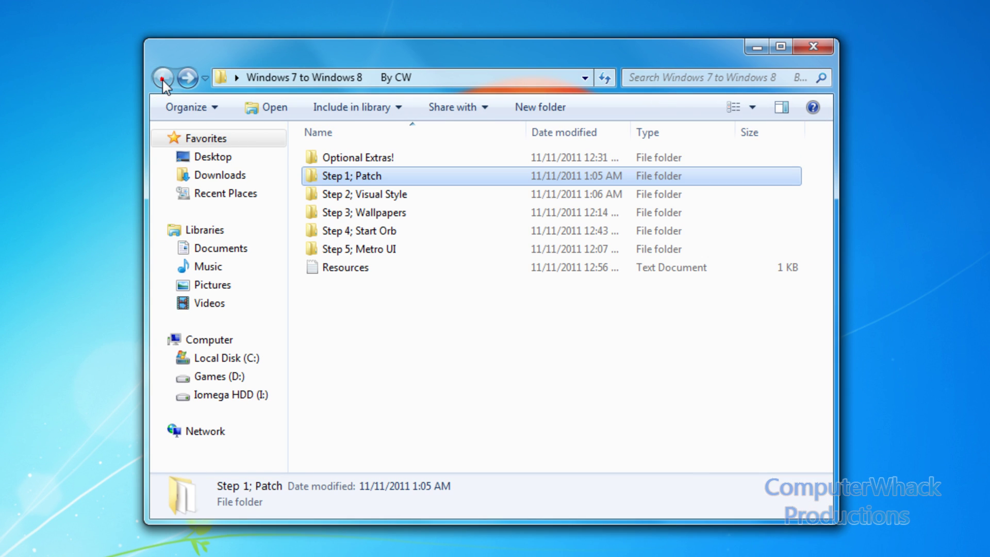
pyautogui.doubleClick(360, 179)
pyautogui.doubleClick(391, 159)
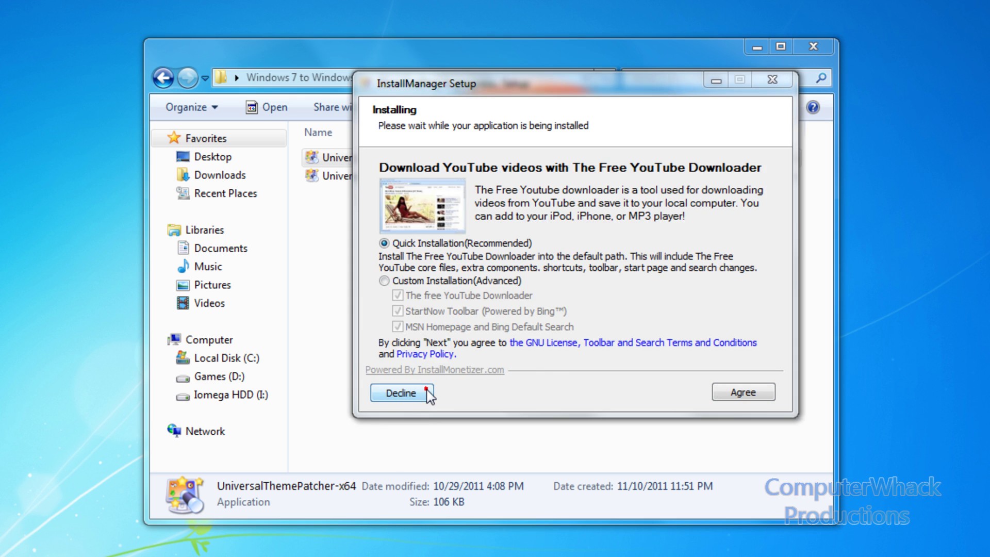
# - Decline the bundled offer, keep English, confirm all three theme DLLs are patched, and close
pyautogui.click(419, 407)
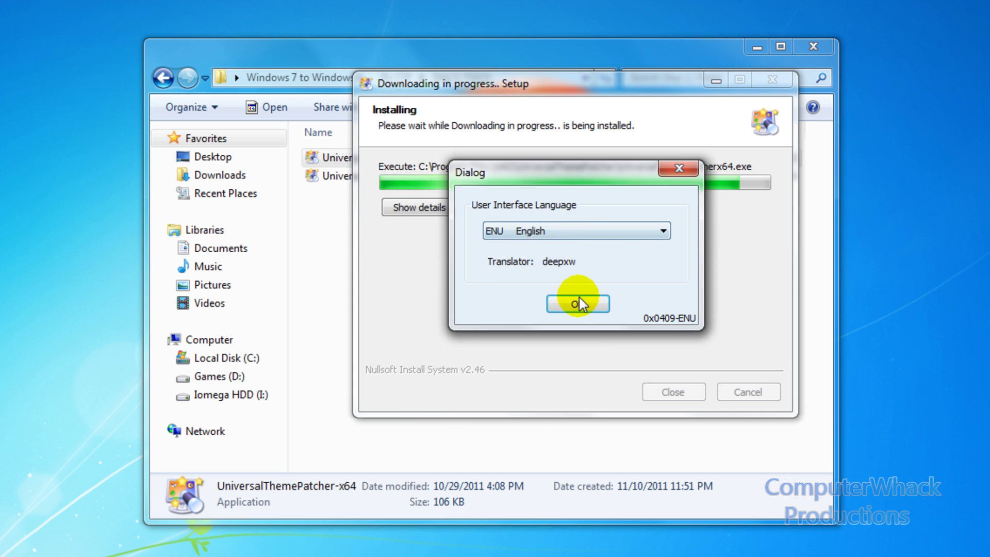
pyautogui.click(578, 303)
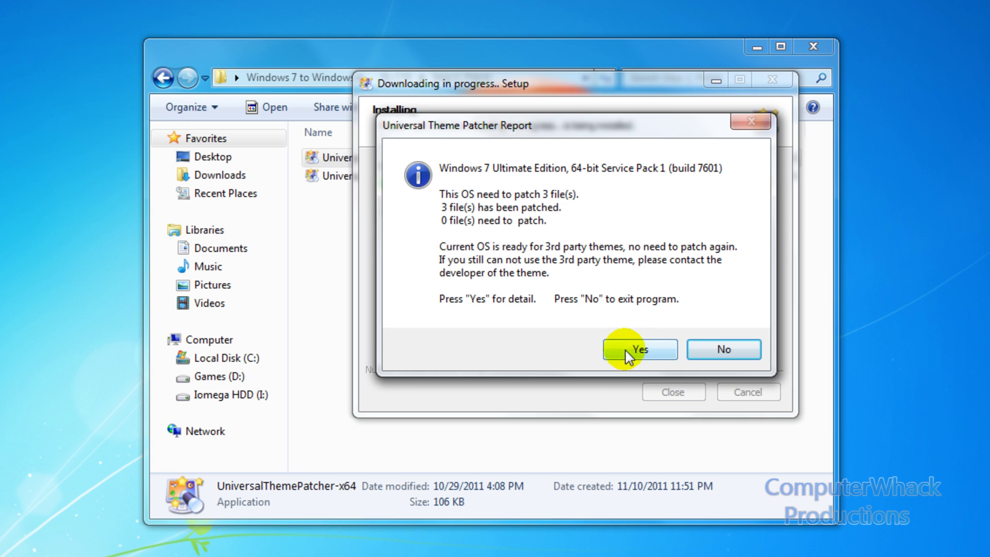
pyautogui.click(626, 350)
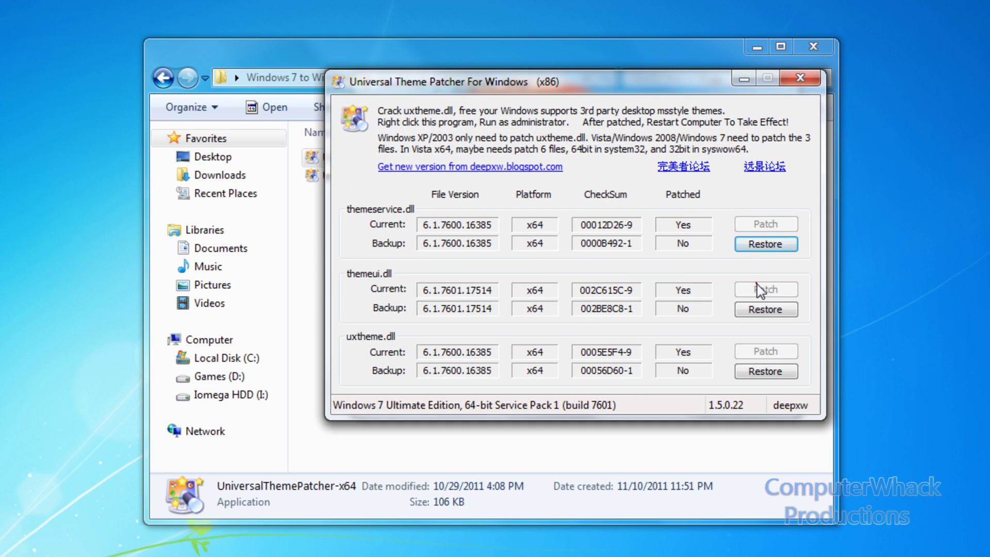
pyautogui.click(756, 352)
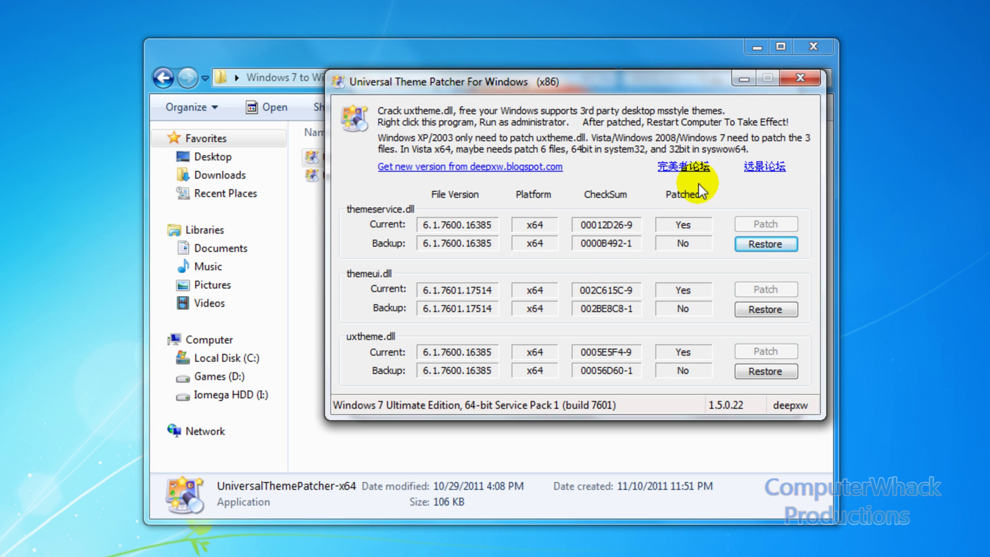
pyautogui.click(804, 80)
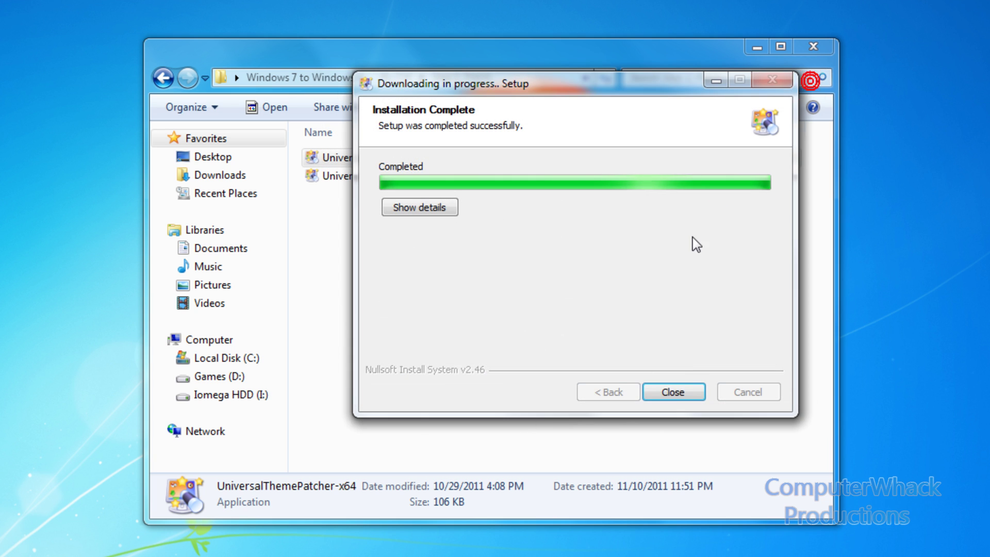
pyautogui.click(667, 394)
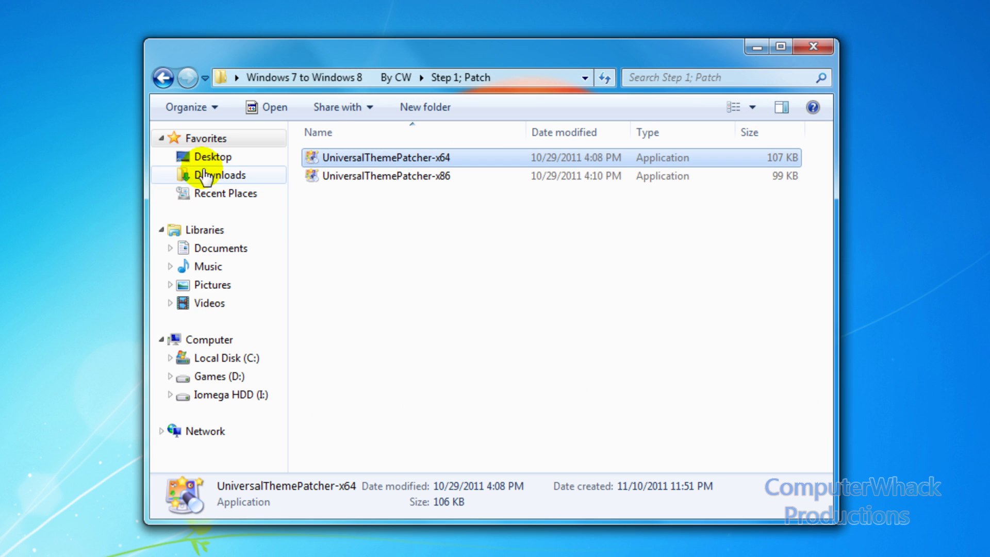
# - Return to the By CW folder and open 'Step 2; Visual Style' with Aero8 and aero8
pyautogui.click(170, 79)
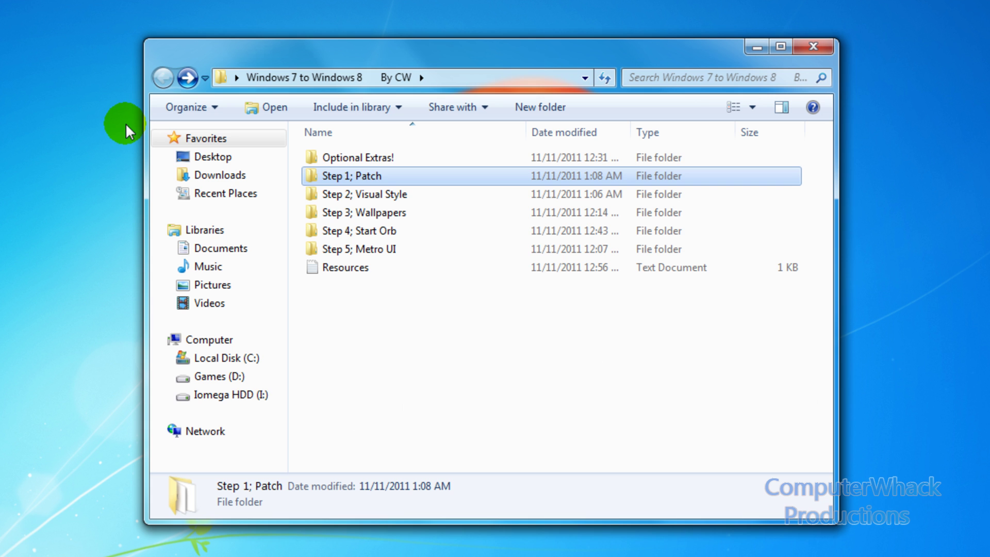
pyautogui.click(806, 50)
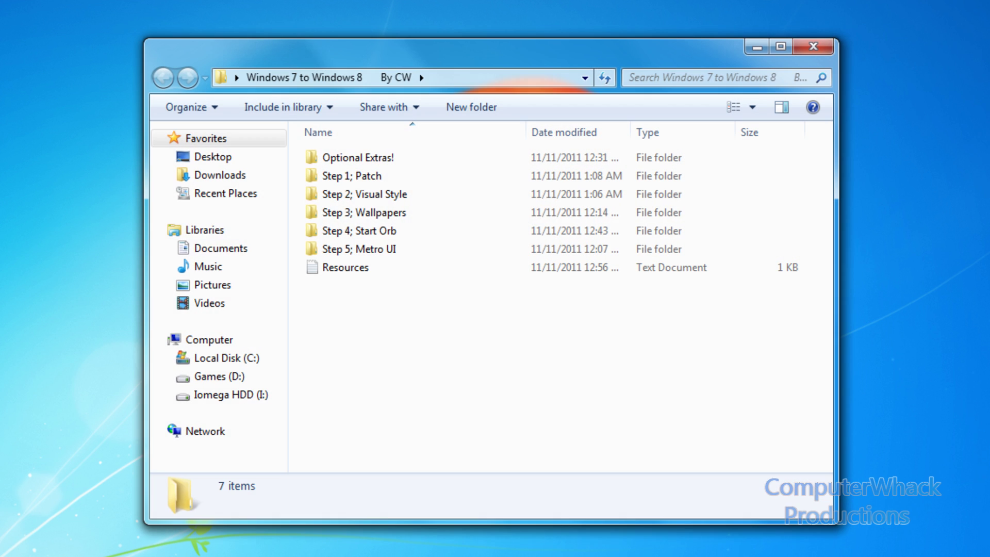
pyautogui.doubleClick(408, 195)
pyautogui.click(365, 177)
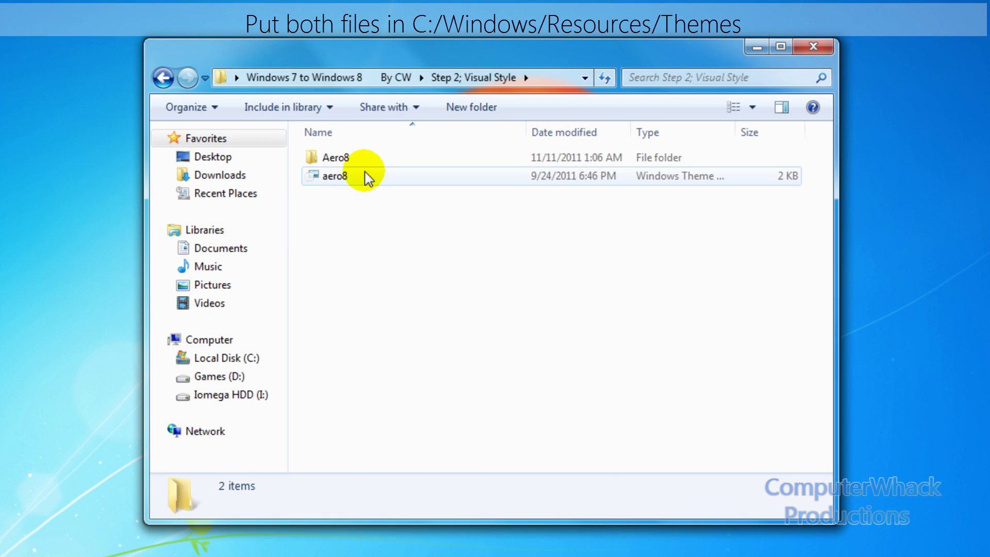
pyautogui.click(332, 229)
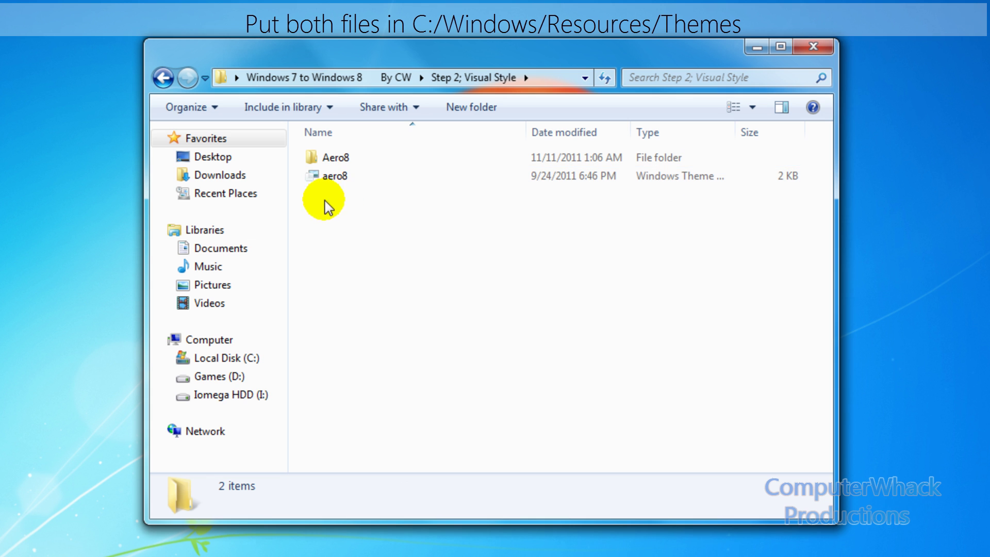
pyautogui.moveTo(325, 201)
pyautogui.mouseDown()
pyautogui.moveTo(316, 150)
pyautogui.moveTo(327, 199)
pyautogui.mouseUp()
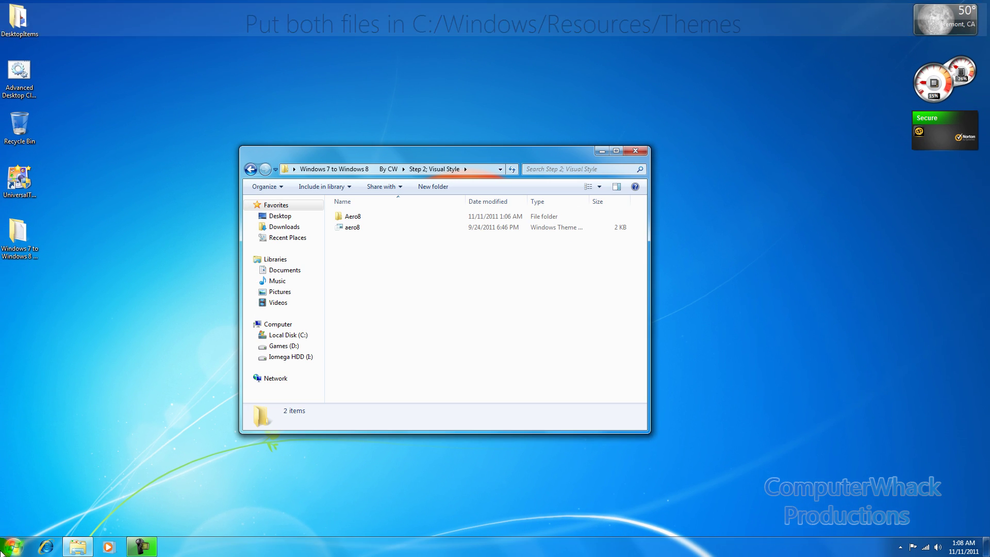
# - Browse to C:\Windows\Resources\Themes in a new Computer window
pyautogui.click(10, 548)
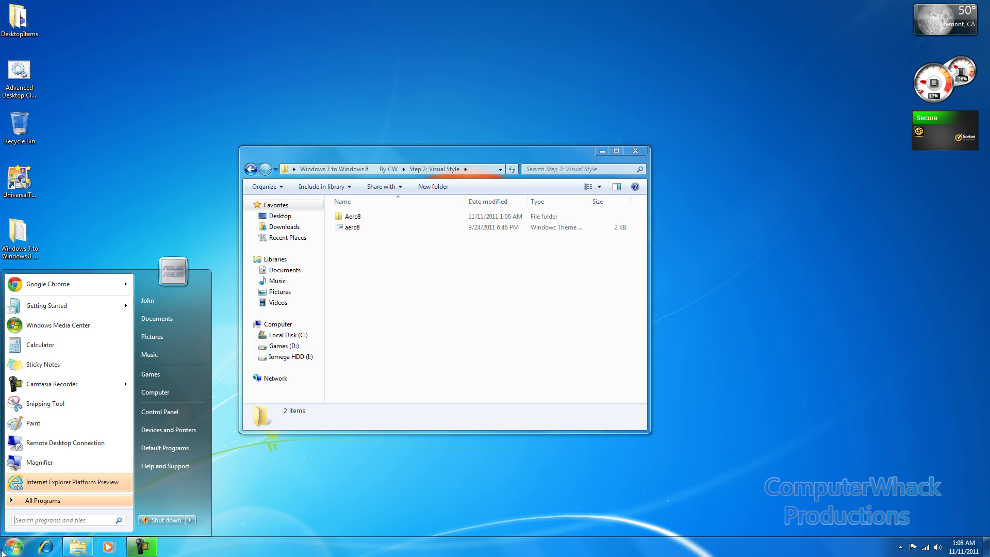
pyautogui.click(155, 392)
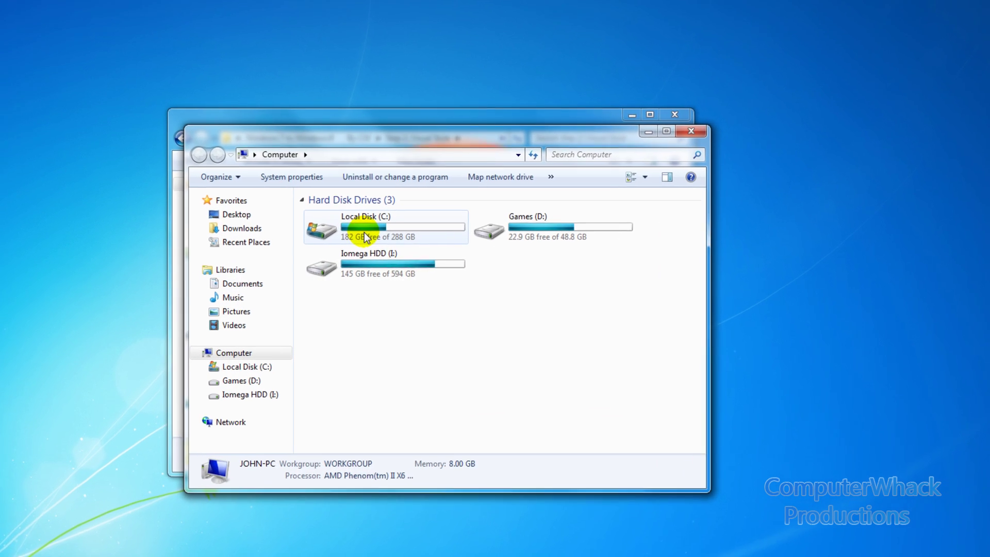
pyautogui.doubleClick(390, 242)
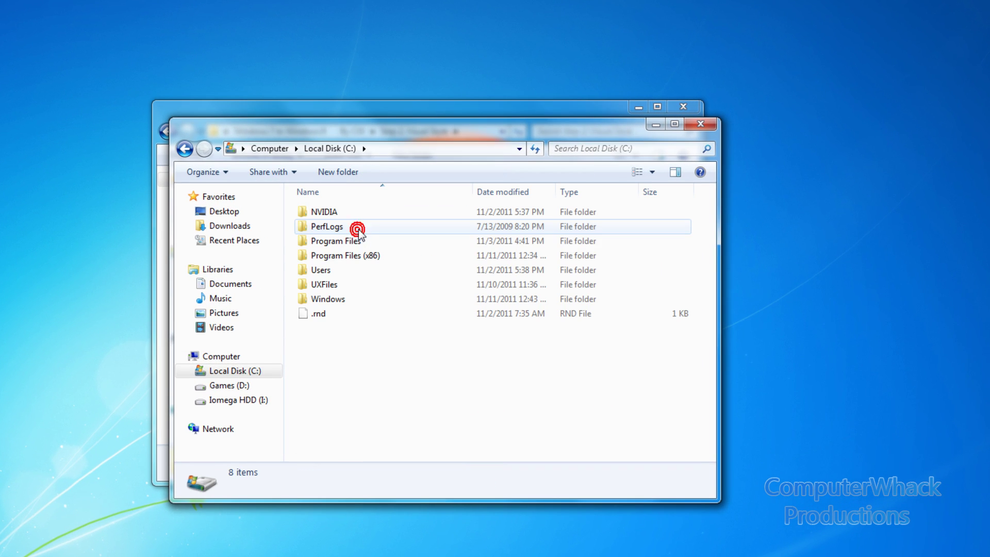
pyautogui.doubleClick(343, 300)
pyautogui.scroll(-5, 343, 301)
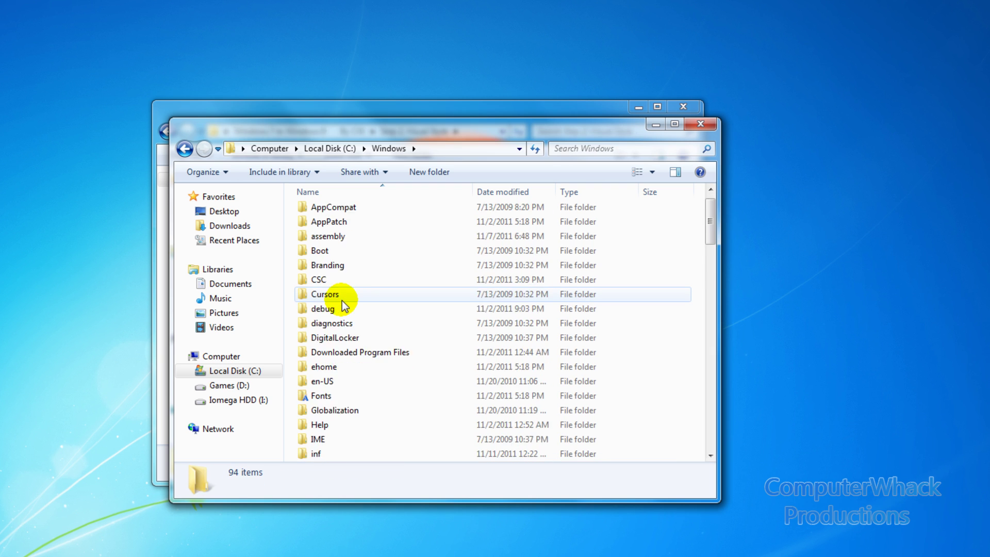
pyautogui.scroll(-2, 345, 305)
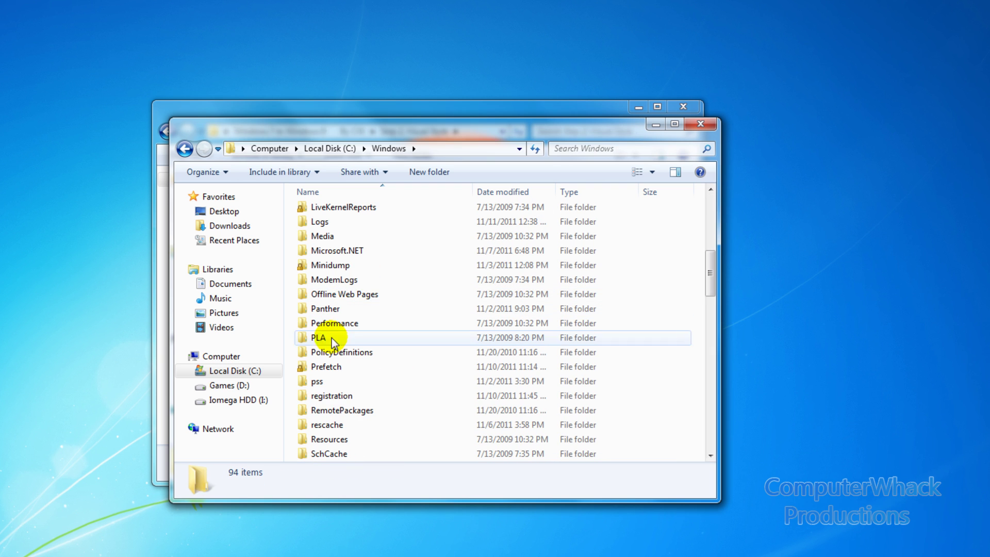
pyautogui.doubleClick(326, 440)
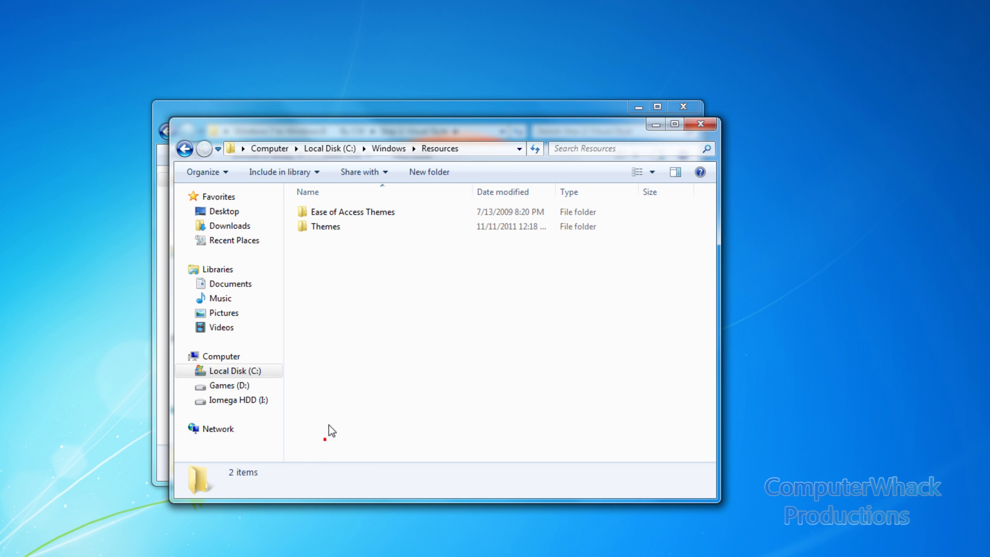
pyautogui.doubleClick(361, 226)
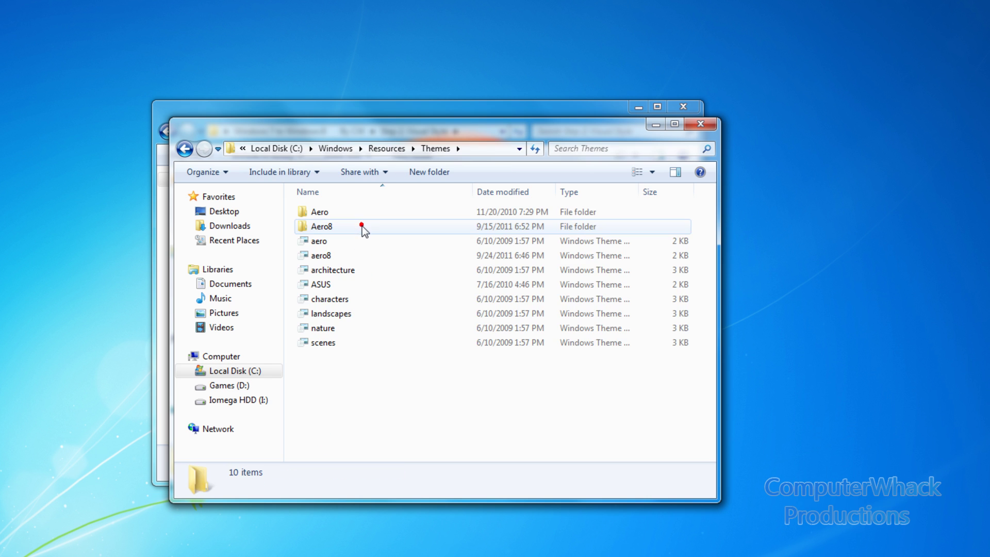
# - Copy the Aero8 folder and aero8 theme into Themes, merging folders and skipping existing files
pyautogui.moveTo(361, 131); pyautogui.dragTo(665, 221)
pyautogui.click(358, 263)
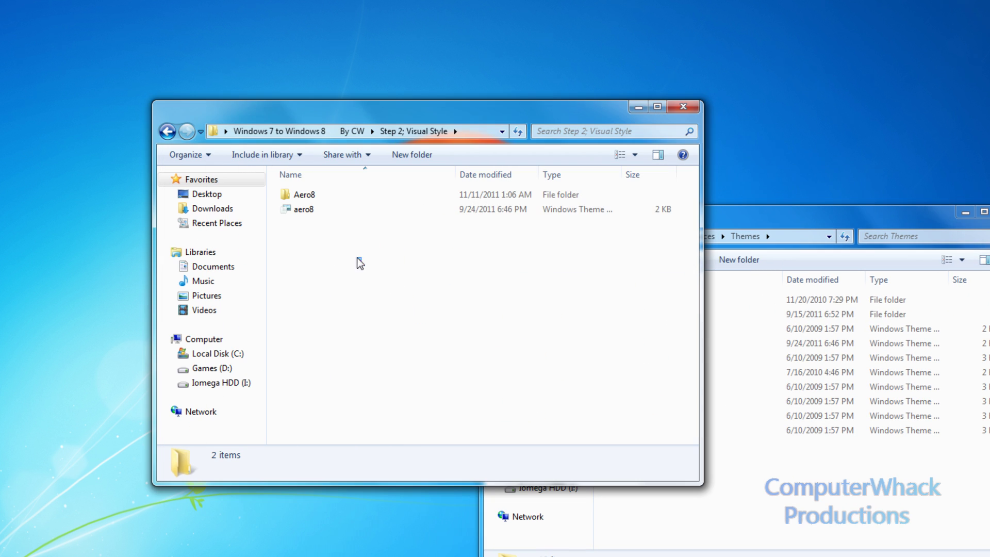
pyautogui.moveTo(358, 263); pyautogui.dragTo(302, 199)
pyautogui.rightClick(302, 198)
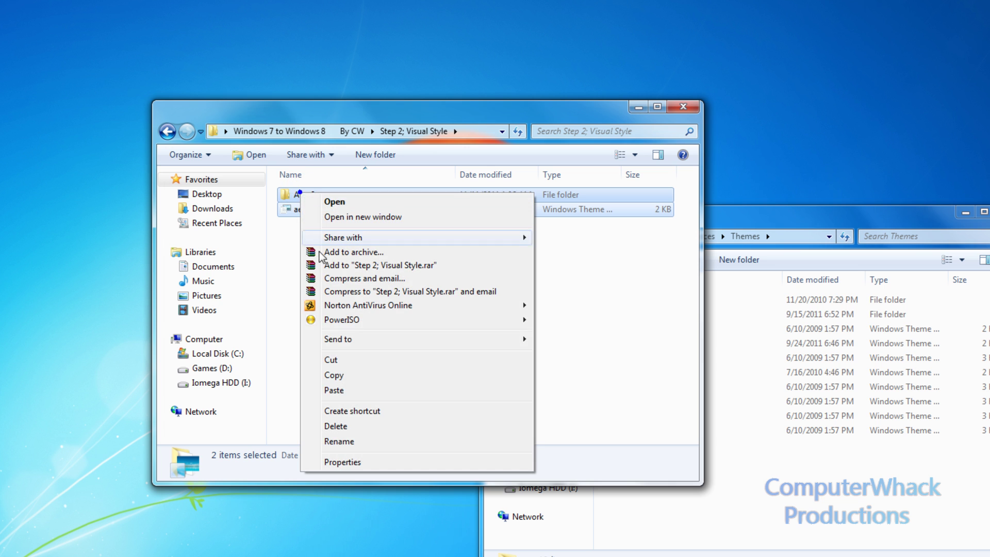
pyautogui.click(330, 377)
pyautogui.rightClick(756, 497)
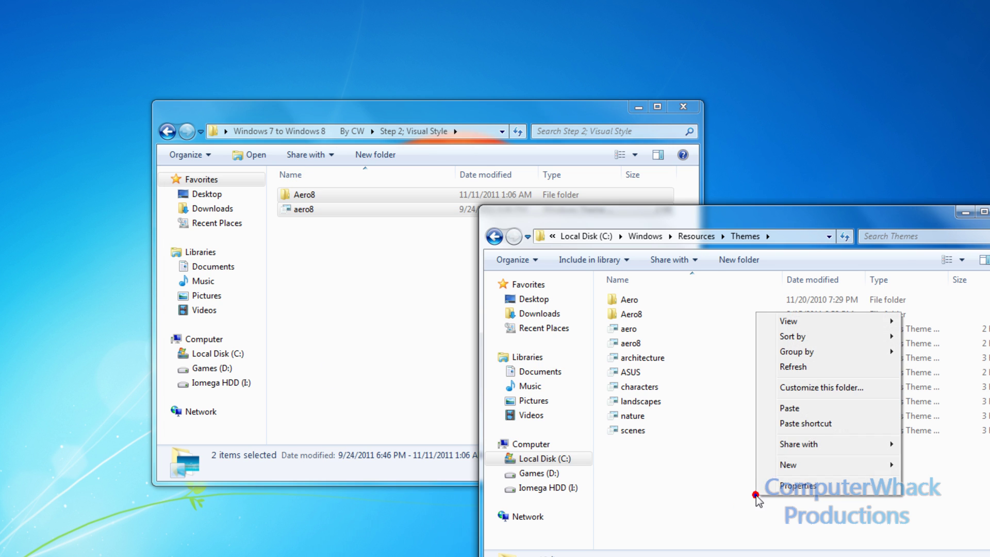
pyautogui.click(798, 407)
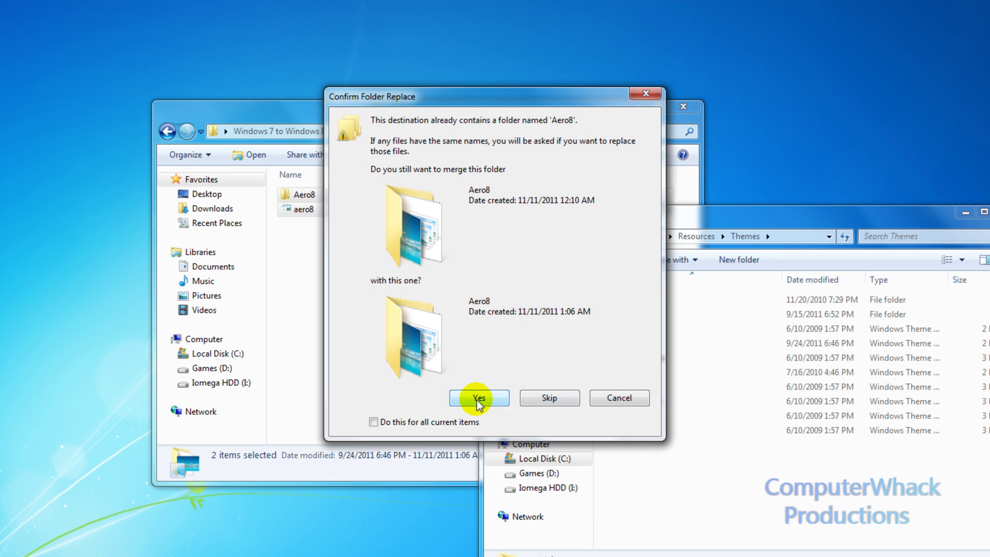
pyautogui.click(479, 400)
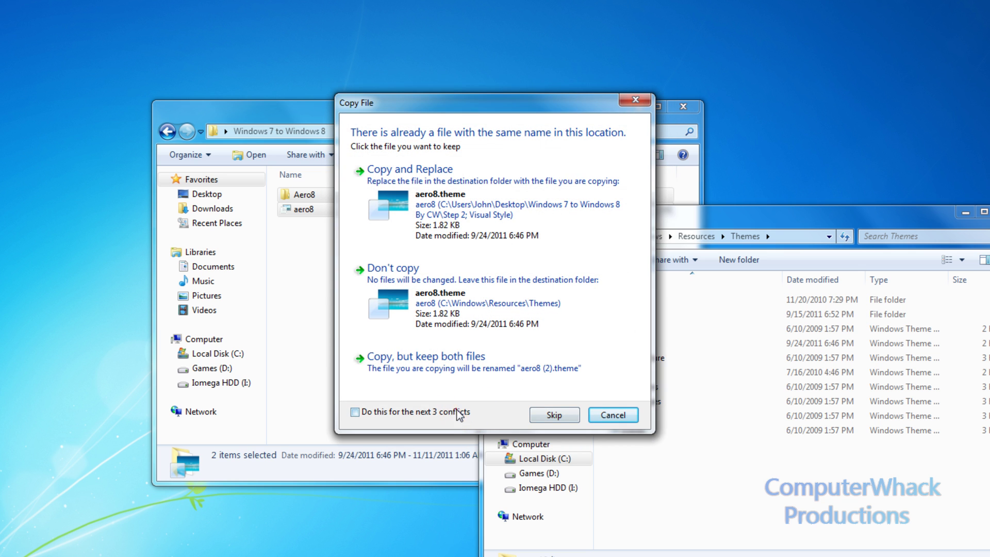
pyautogui.click(541, 415)
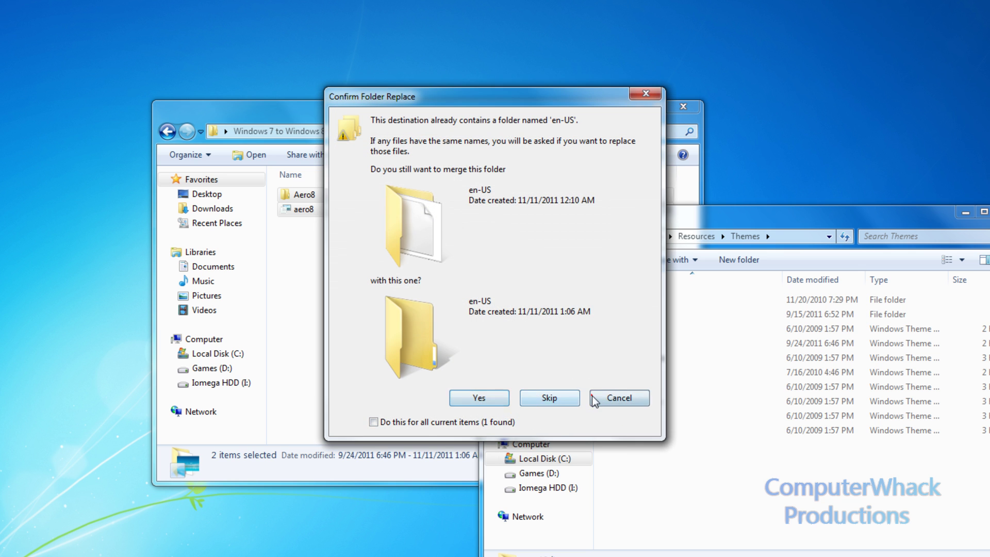
pyautogui.click(549, 398)
pyautogui.click(632, 344)
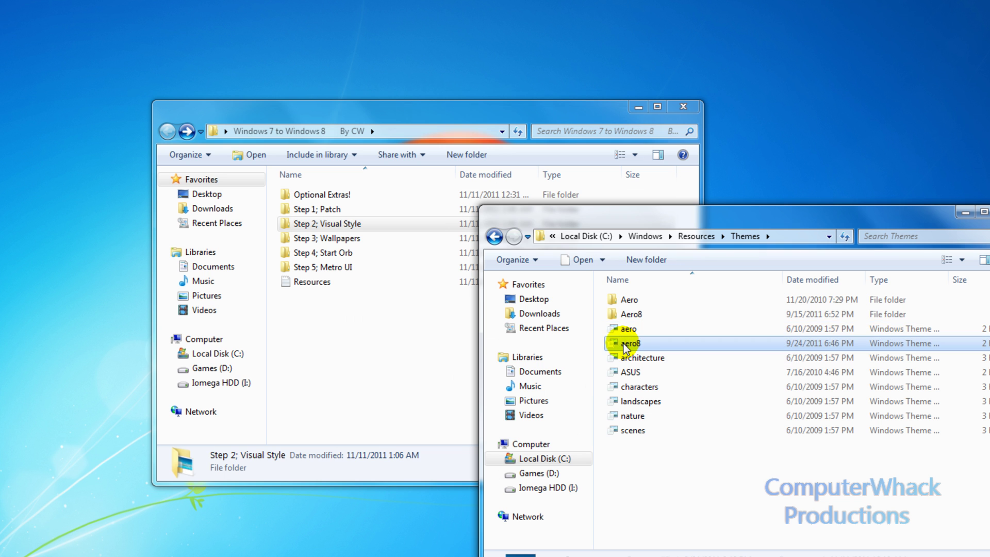
# - Apply the aero8 theme and close the Personalization window
pyautogui.rightClick(624, 345)
pyautogui.click(656, 353)
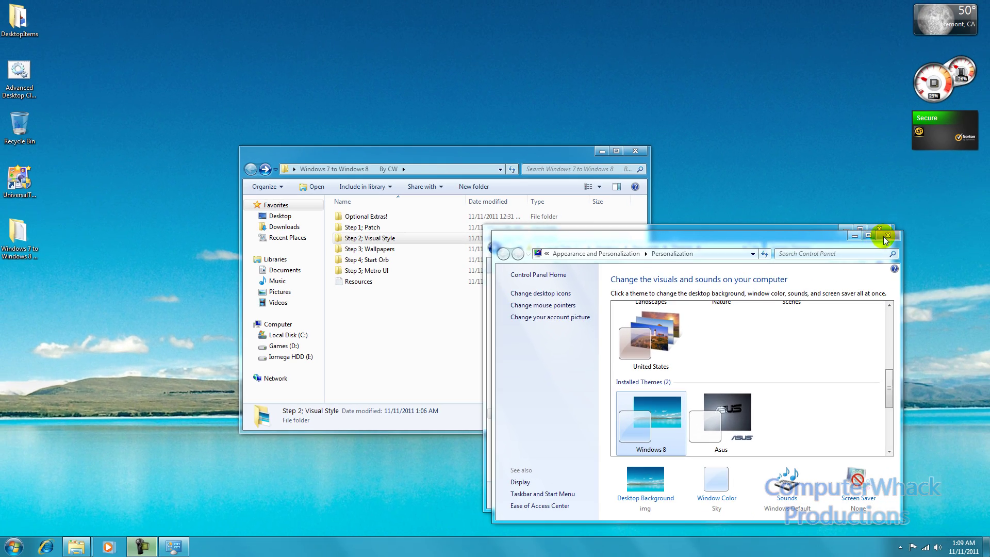
pyautogui.click(887, 238)
pyautogui.moveTo(803, 235); pyautogui.dragTo(724, 208)
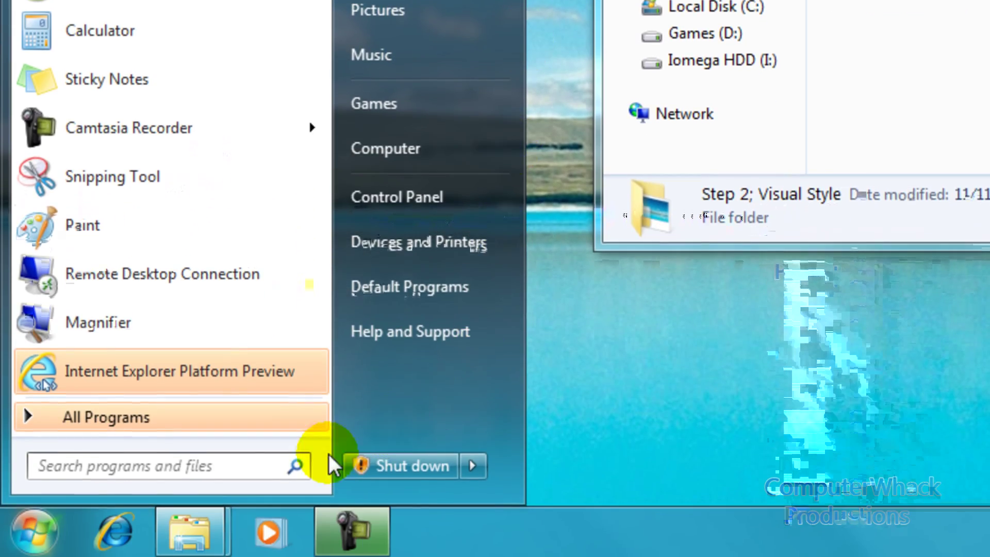
# - Check the Start menu in the new theme and close the Themes folder window
pyautogui.click(32, 534)
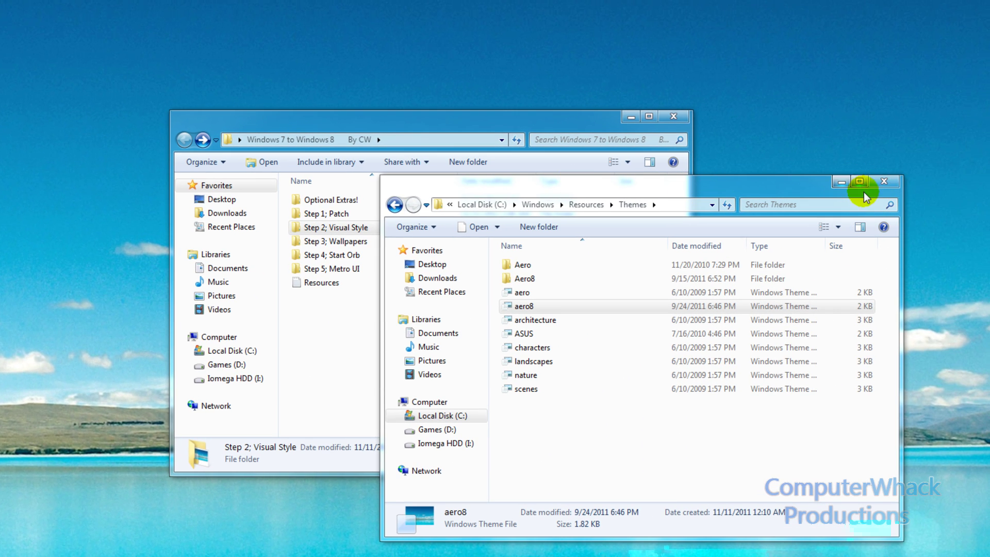
pyautogui.press('super')
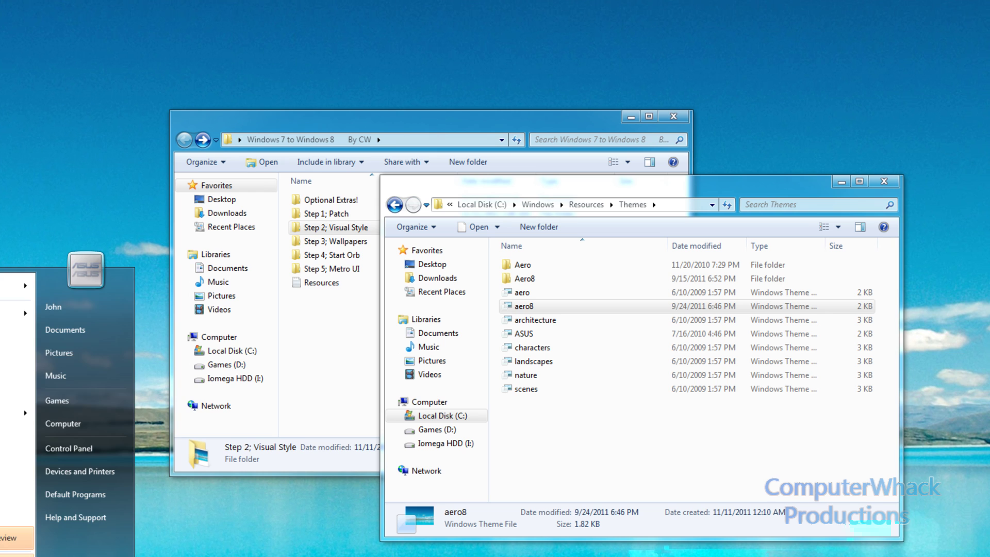
pyautogui.click(103, 225)
pyautogui.click(883, 182)
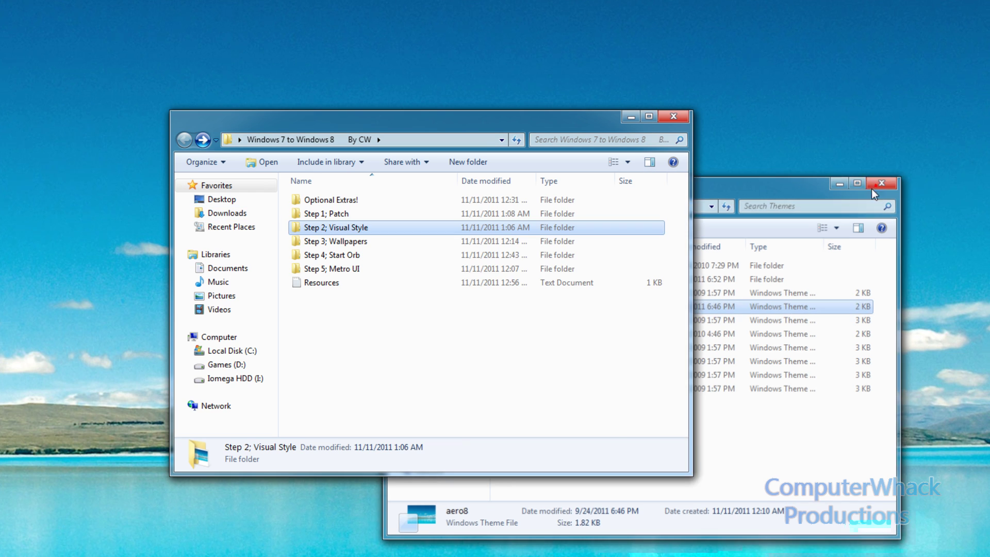
# - Open 'Step 3; Wallpapers' and look over its seven images
pyautogui.doubleClick(330, 241)
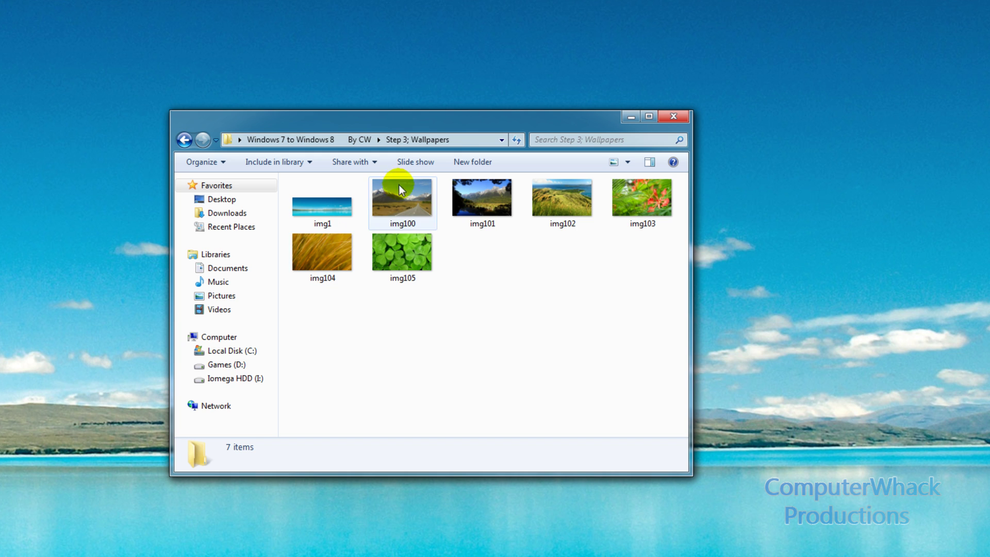
pyautogui.moveTo(579, 118); pyautogui.dragTo(322, 50)
pyautogui.click(702, 283)
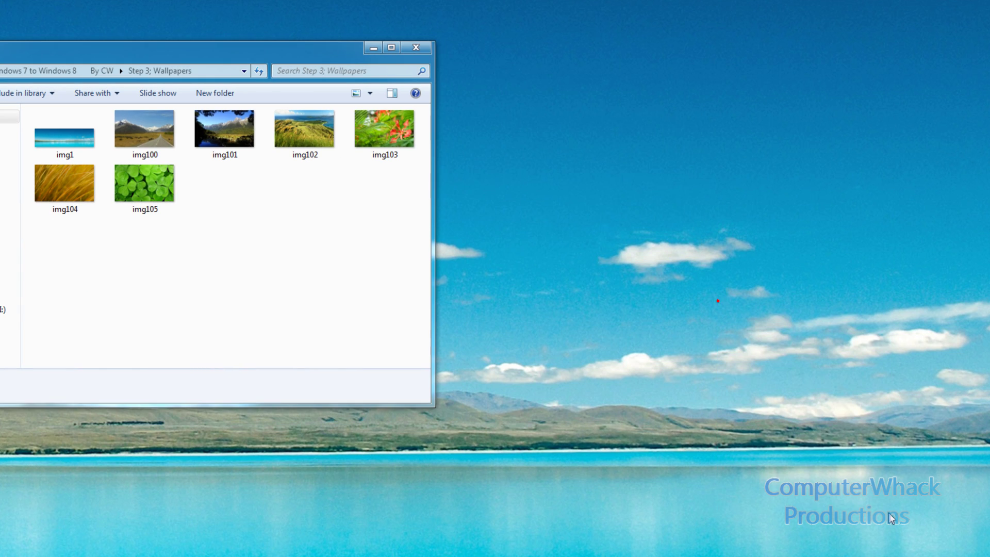
pyautogui.moveTo(417, 245); pyautogui.dragTo(26, 85)
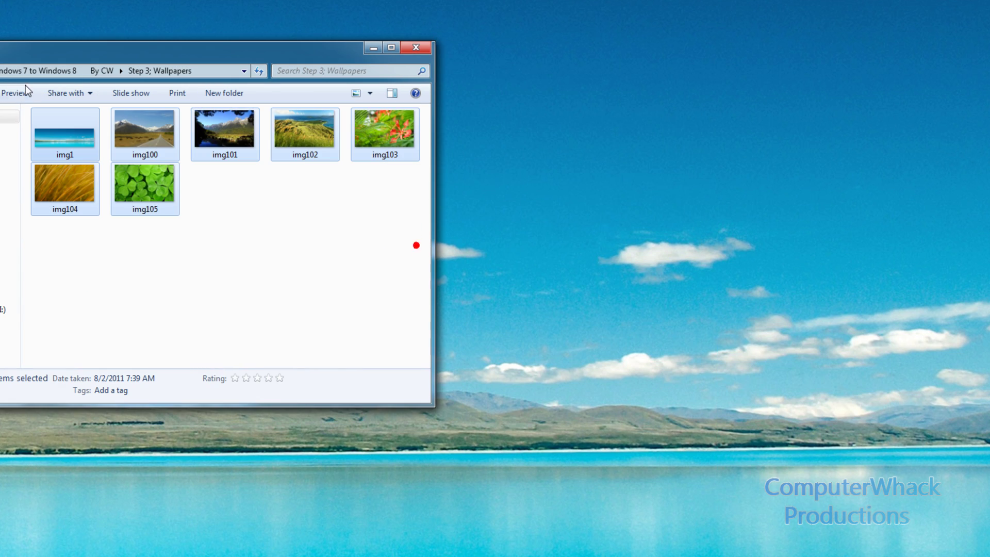
pyautogui.click(308, 220)
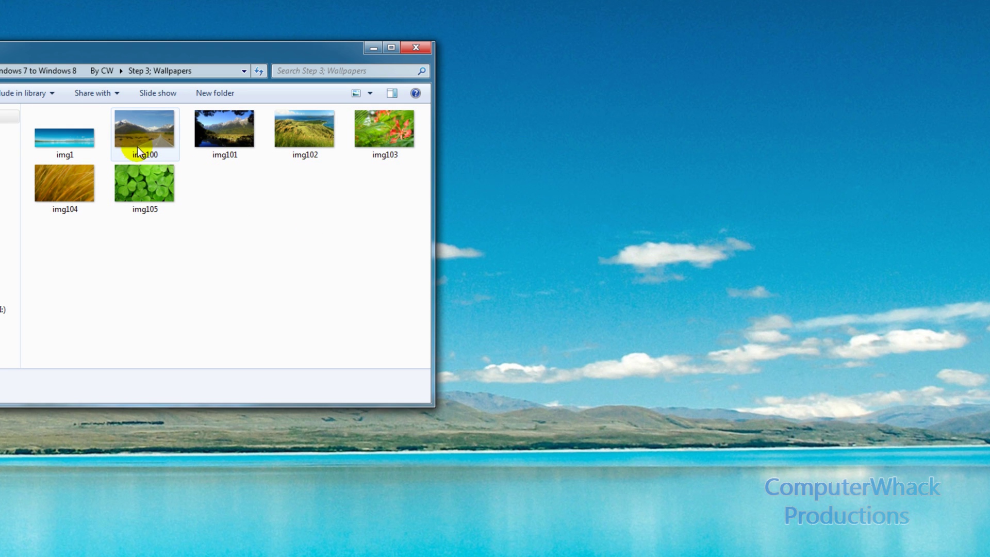
# - Try img103 and img102 as desktop background, finally settling on golden-grass img104
pyautogui.rightClick(369, 138)
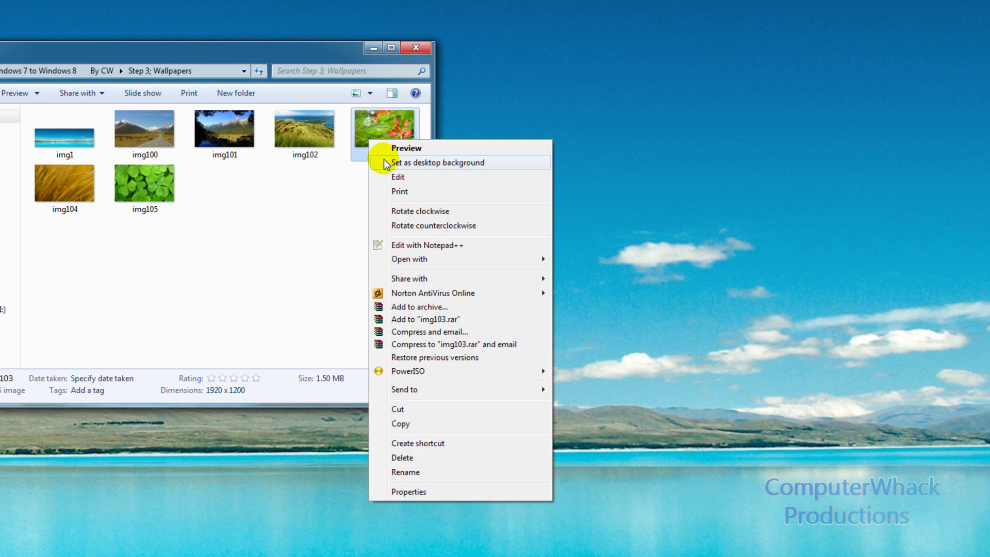
pyautogui.click(386, 162)
pyautogui.rightClick(323, 138)
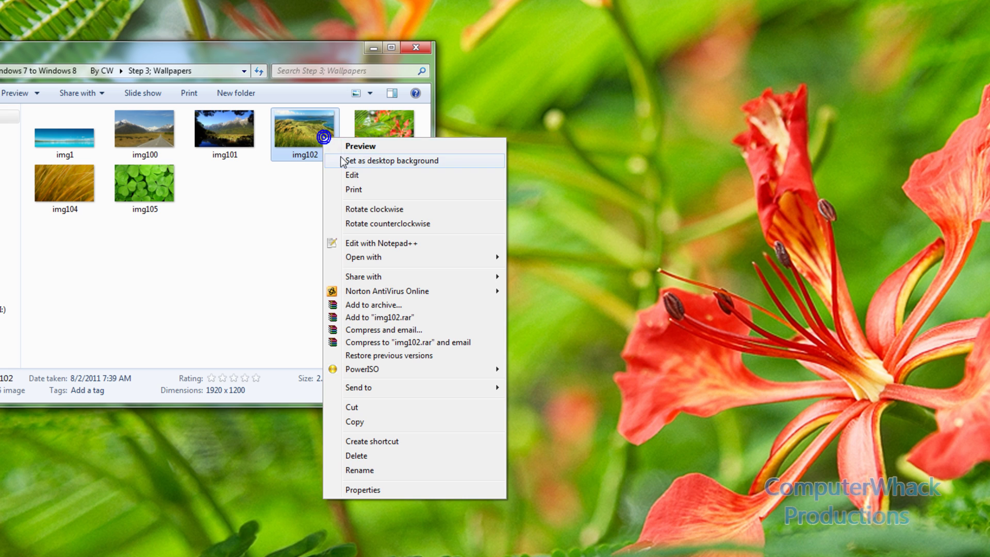
pyautogui.click(342, 159)
pyautogui.rightClick(74, 178)
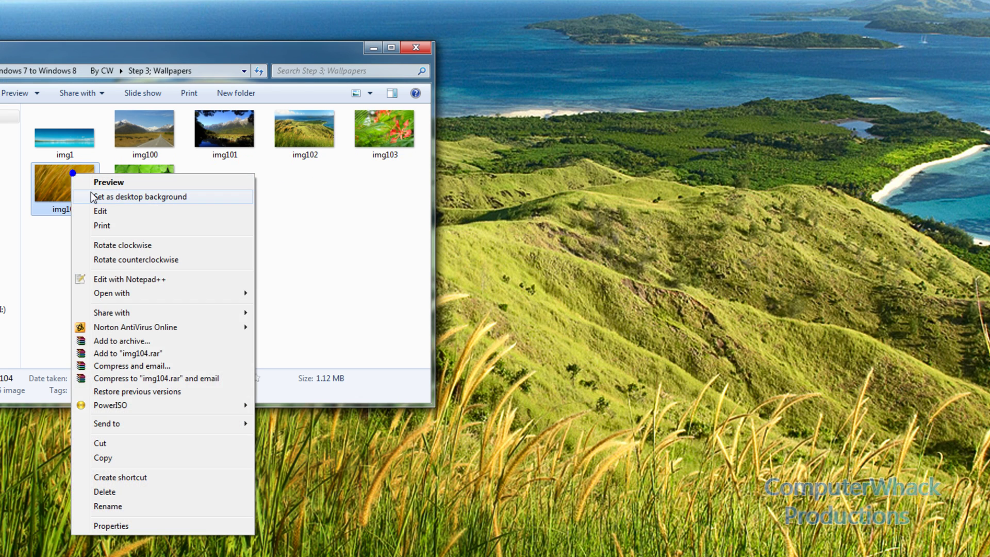
pyautogui.click(109, 196)
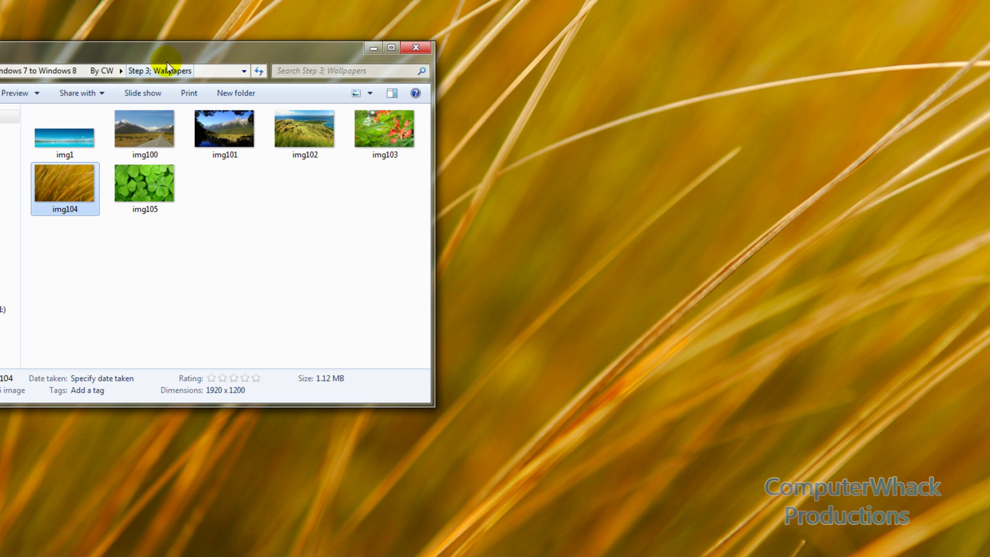
pyautogui.moveTo(166, 60); pyautogui.dragTo(471, 133)
pyautogui.click(226, 146)
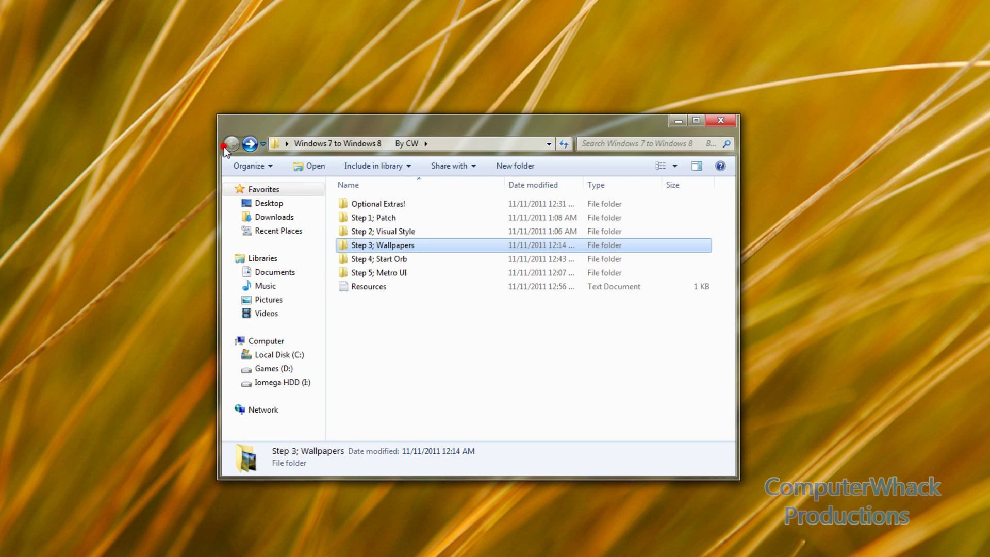
# - Run Windows 7 Start Button Changer from 'Step 4; Start Orb' as administrator
pyautogui.doubleClick(375, 258)
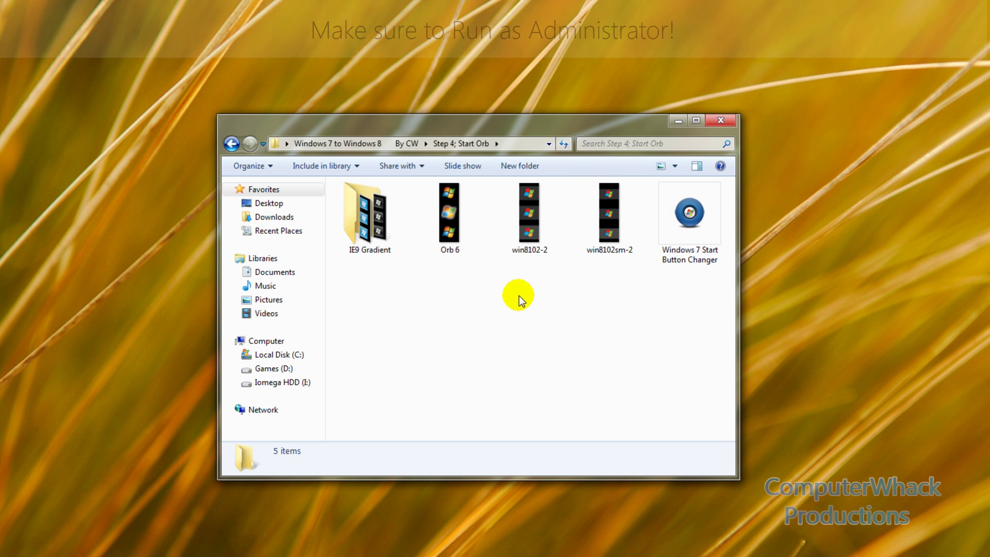
pyautogui.rightClick(689, 202)
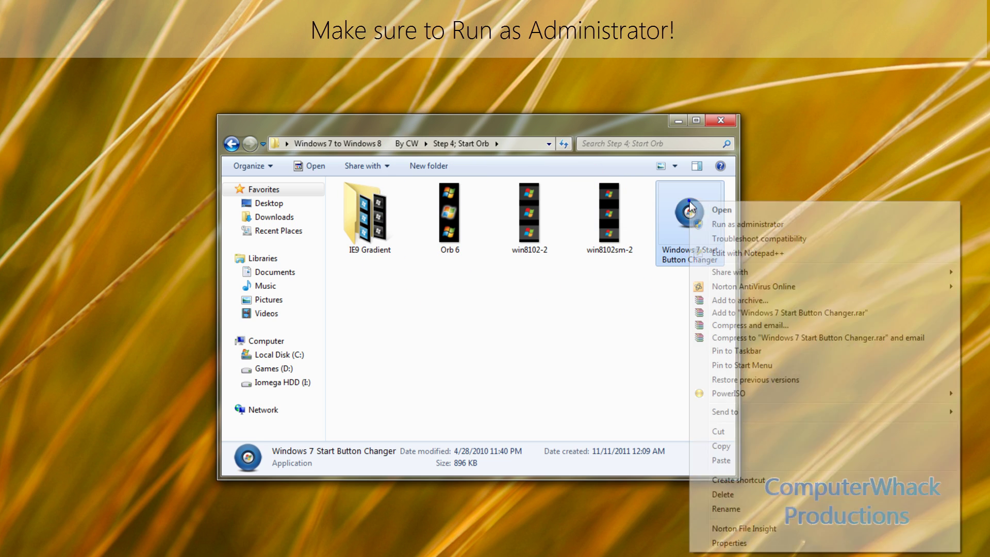
pyautogui.click(706, 224)
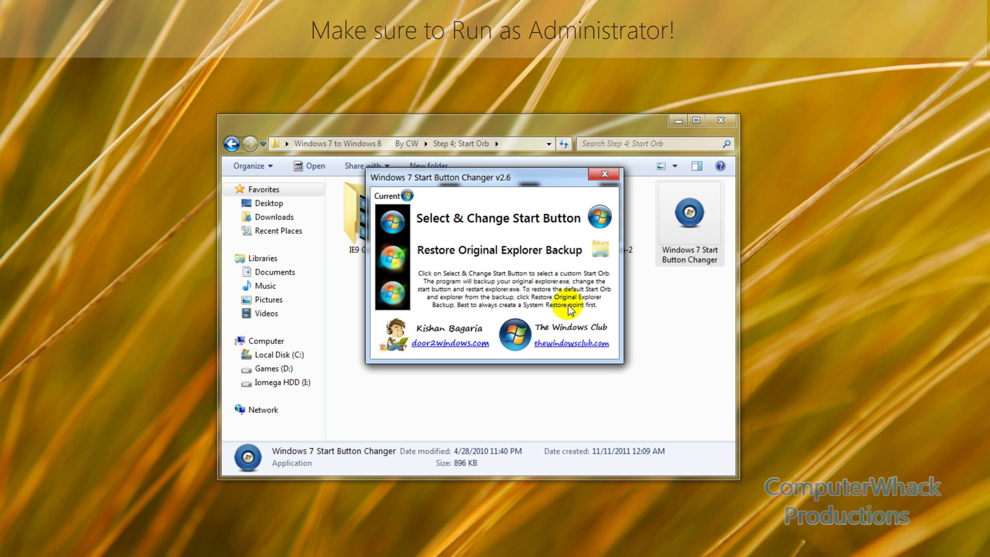
pyautogui.moveTo(534, 177); pyautogui.dragTo(680, 217)
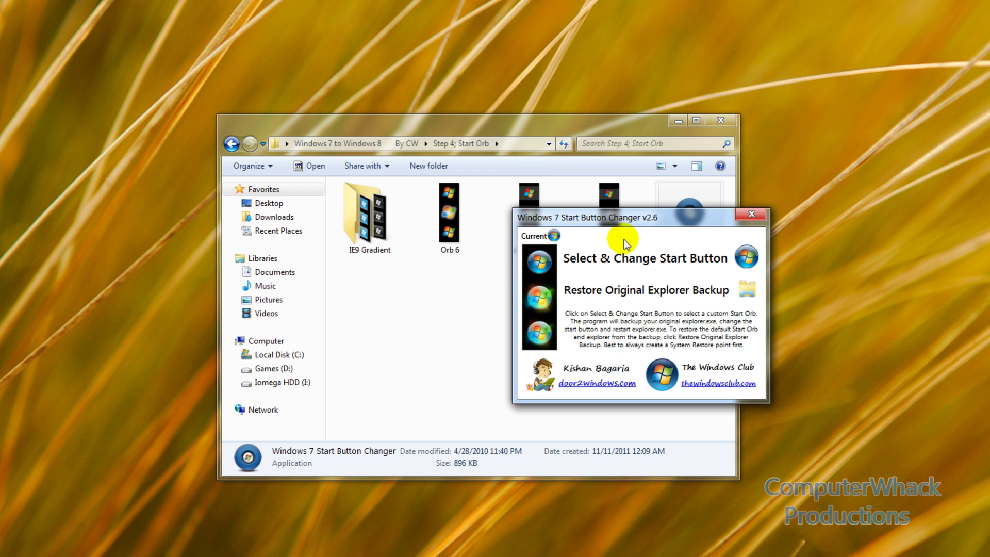
# - Pick the win8102-2 bitmap in the changer's Open dialog as the new Start orb
pyautogui.click(743, 263)
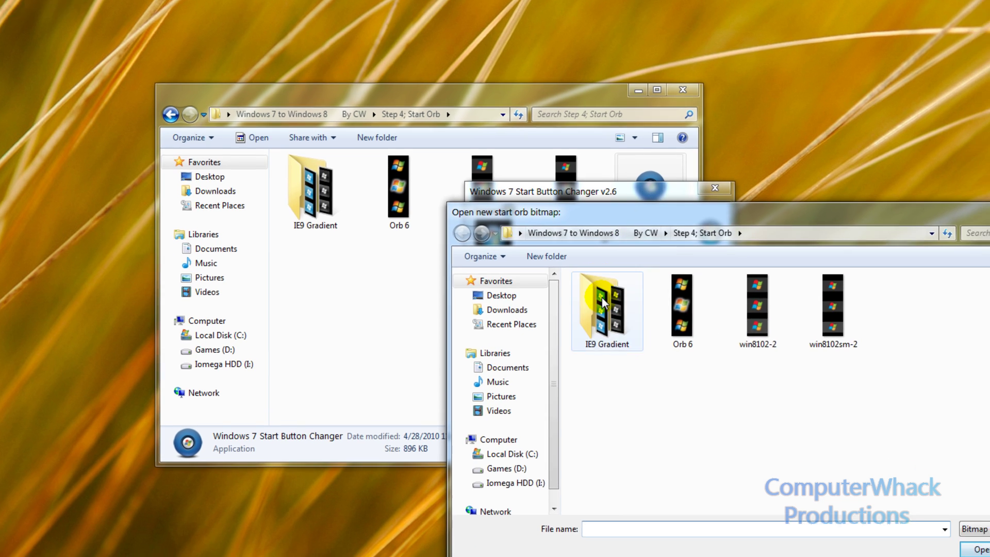
pyautogui.doubleClick(623, 336)
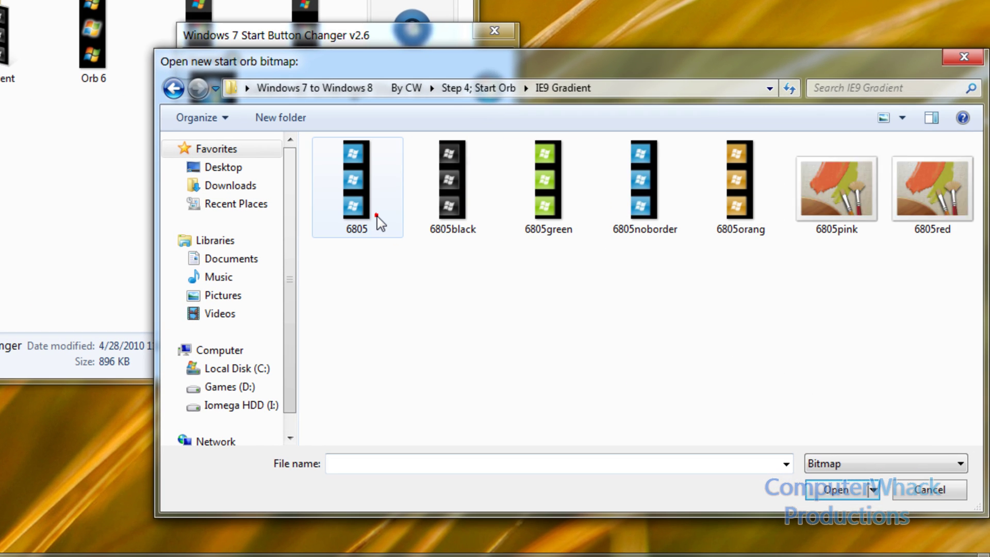
pyautogui.click(181, 88)
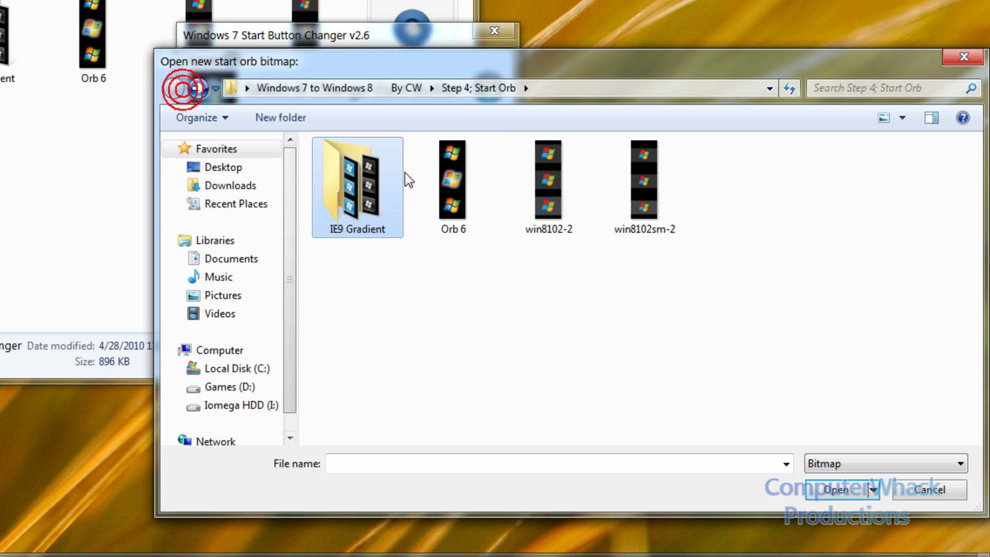
pyautogui.doubleClick(365, 205)
pyautogui.click(173, 87)
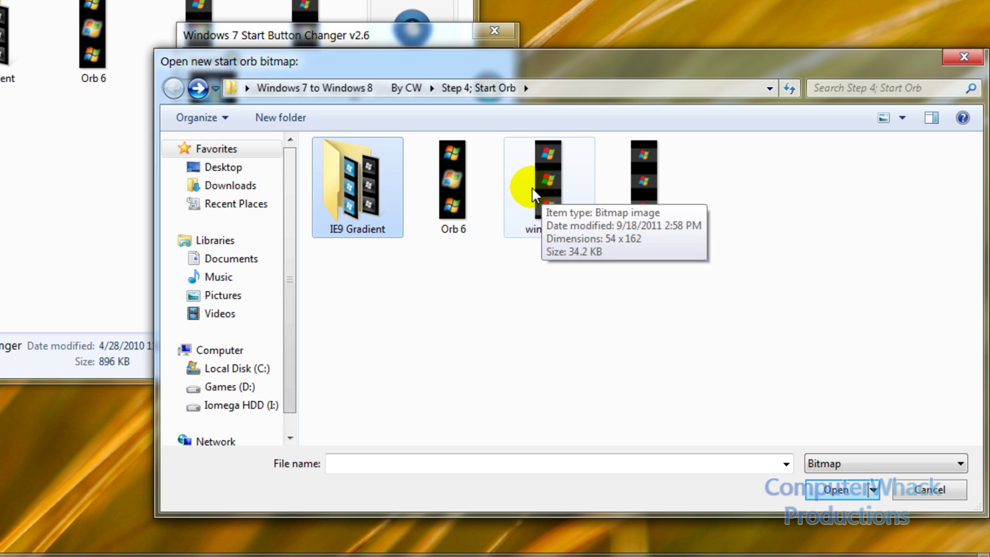
pyautogui.click(537, 235)
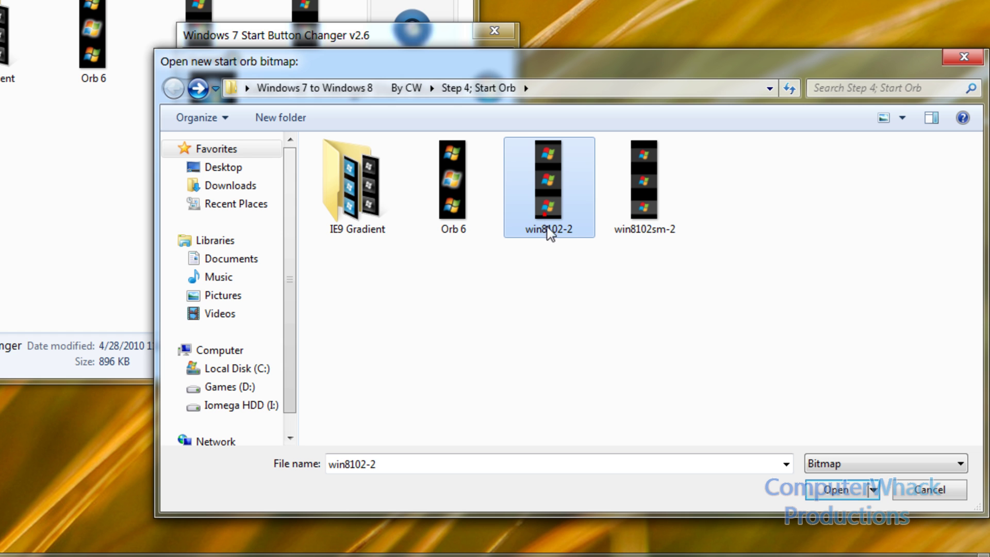
pyautogui.doubleClick(568, 199)
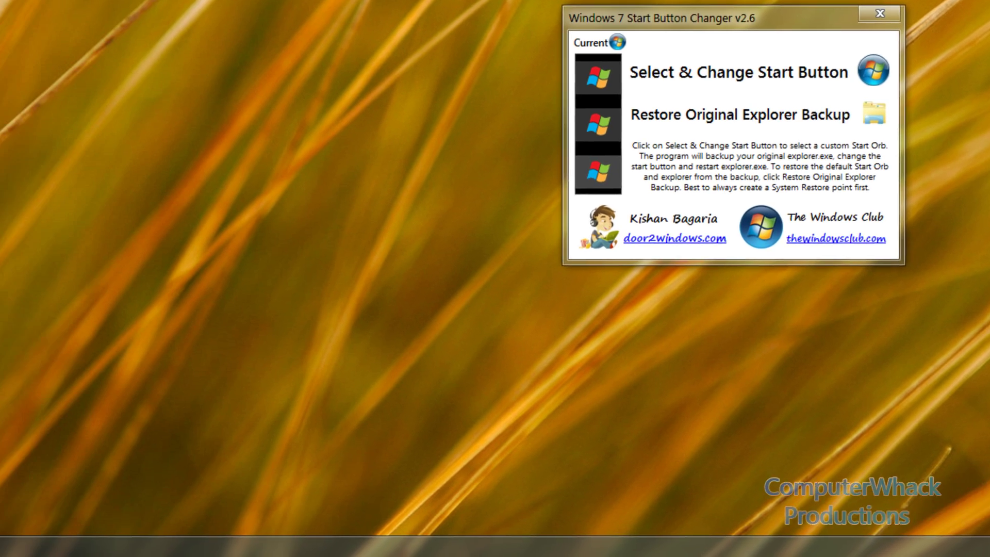
# - Check the new orb in the Start menu and close the Start Button Changer
pyautogui.click(23, 542)
pyautogui.click(25, 552)
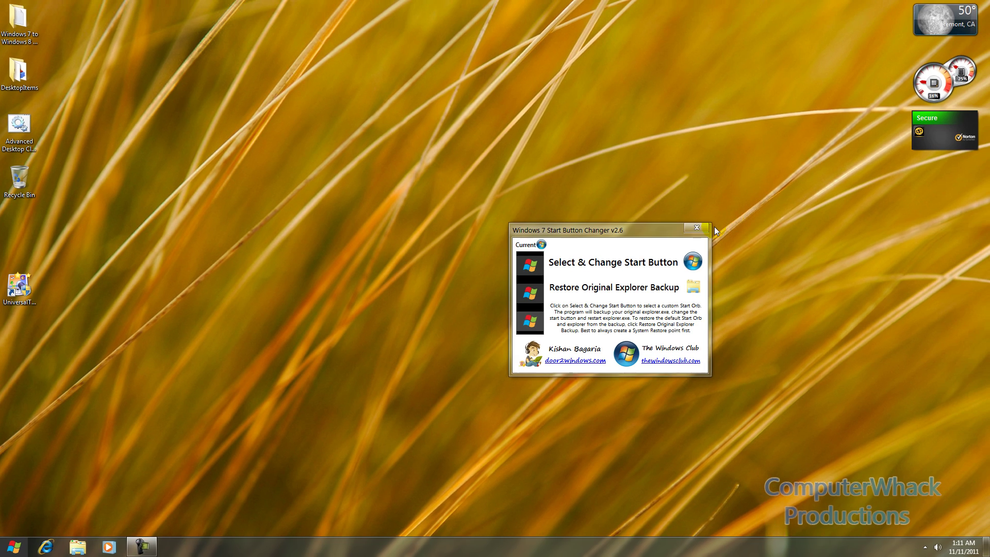
pyautogui.click(697, 228)
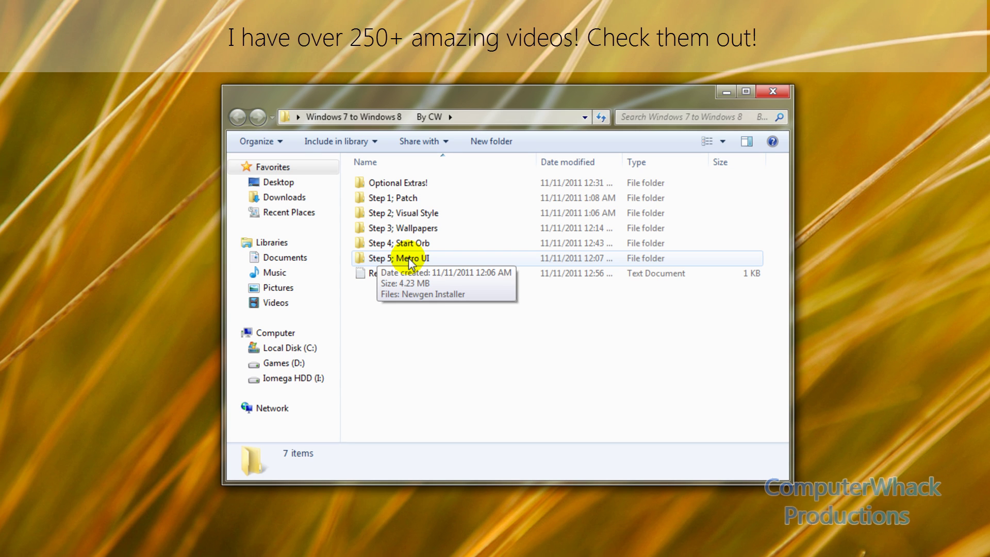
# - Run Newgen Installer from 'Step 5; Metro UI' with the default folder through to completion
pyautogui.doubleClick(409, 259)
pyautogui.click(420, 181)
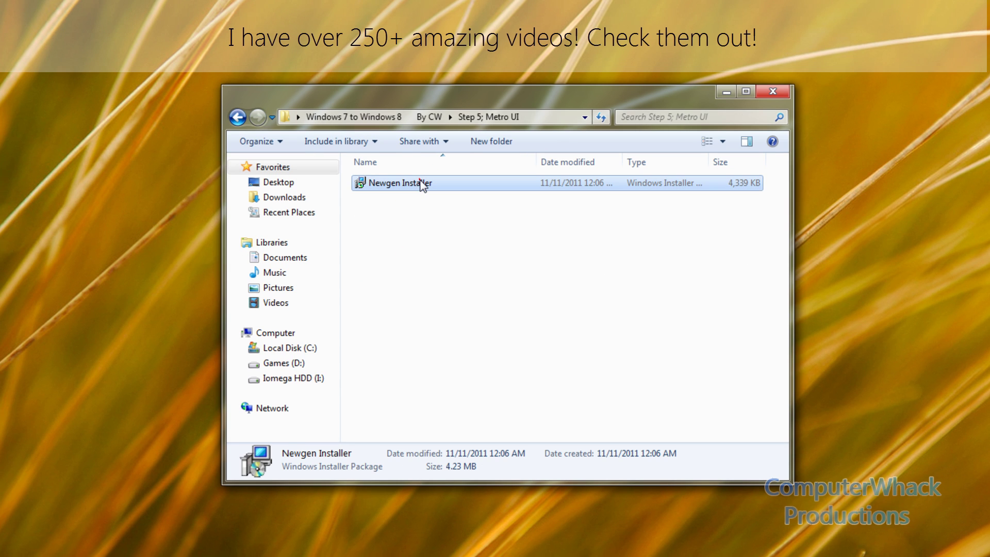
pyautogui.doubleClick(420, 181)
pyautogui.click(567, 269)
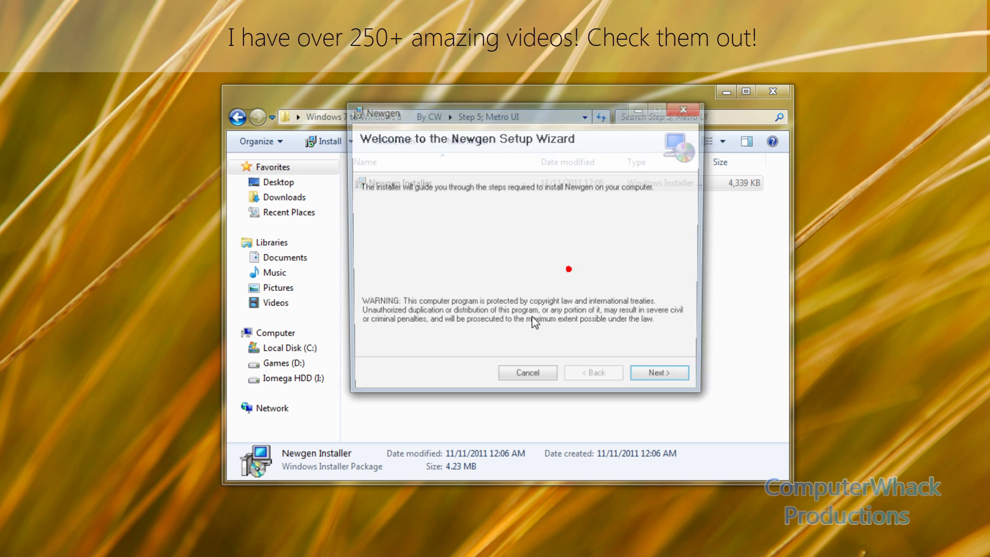
pyautogui.click(664, 382)
pyautogui.click(668, 383)
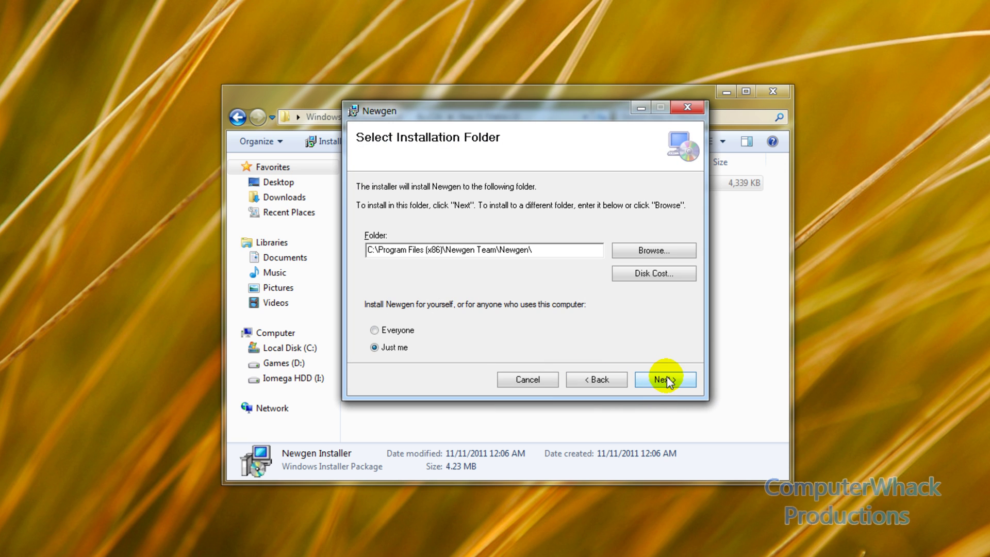
pyautogui.click(667, 380)
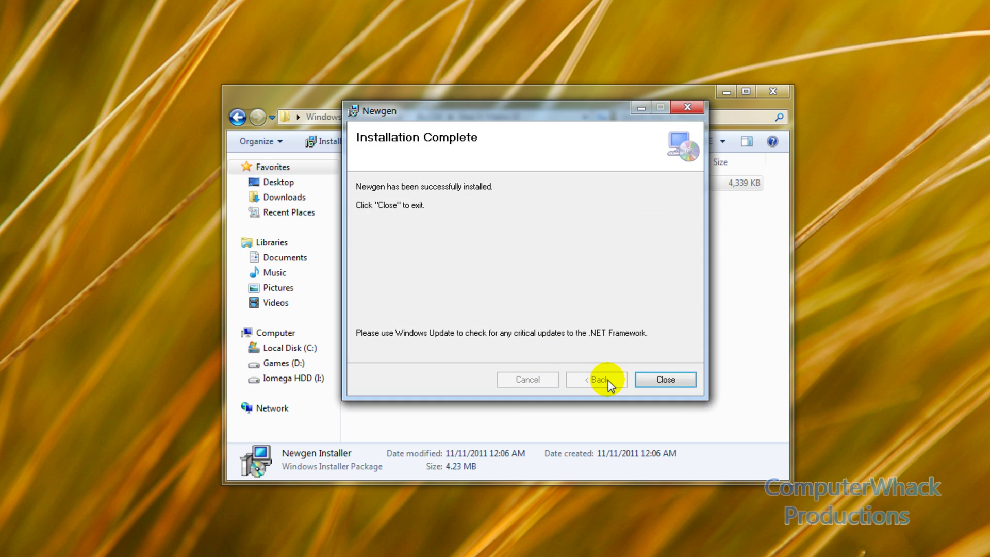
pyautogui.click(644, 376)
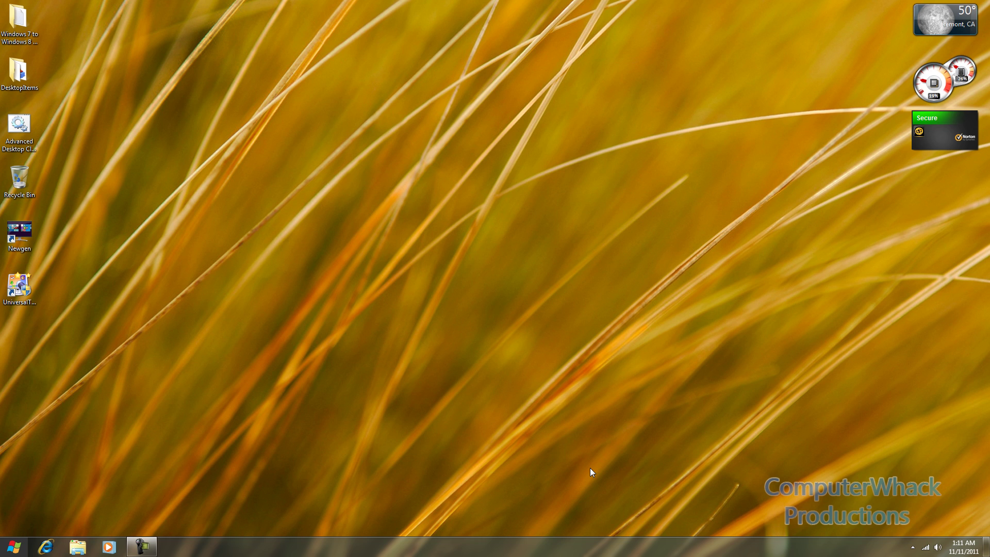
# - Update the installed Clock widget (version 8.0) in the Newgen Store, then return to Start
pyautogui.press('super')
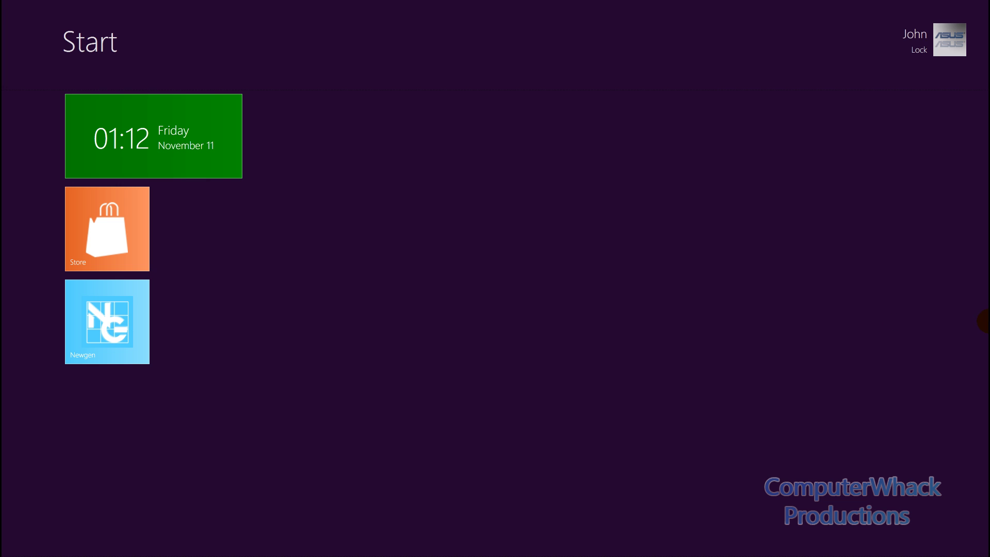
pyautogui.moveTo(984, 320); pyautogui.dragTo(950, 321)
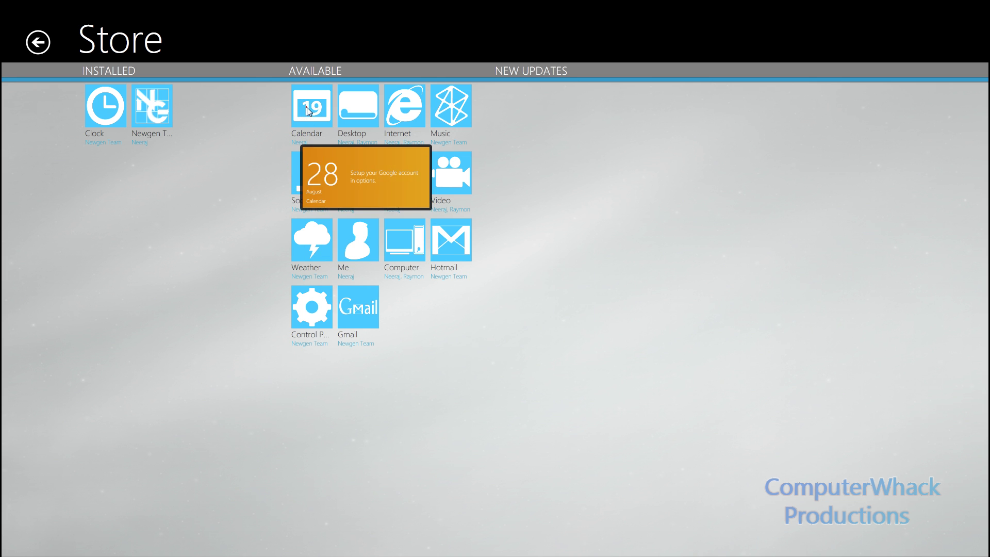
pyautogui.click(115, 118)
pyautogui.click(296, 124)
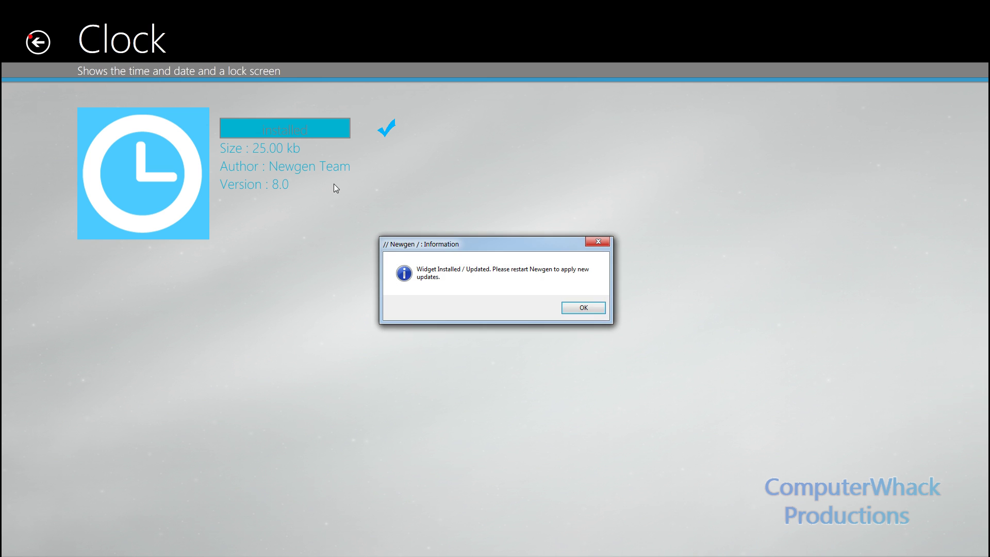
pyautogui.click(571, 306)
pyautogui.click(39, 38)
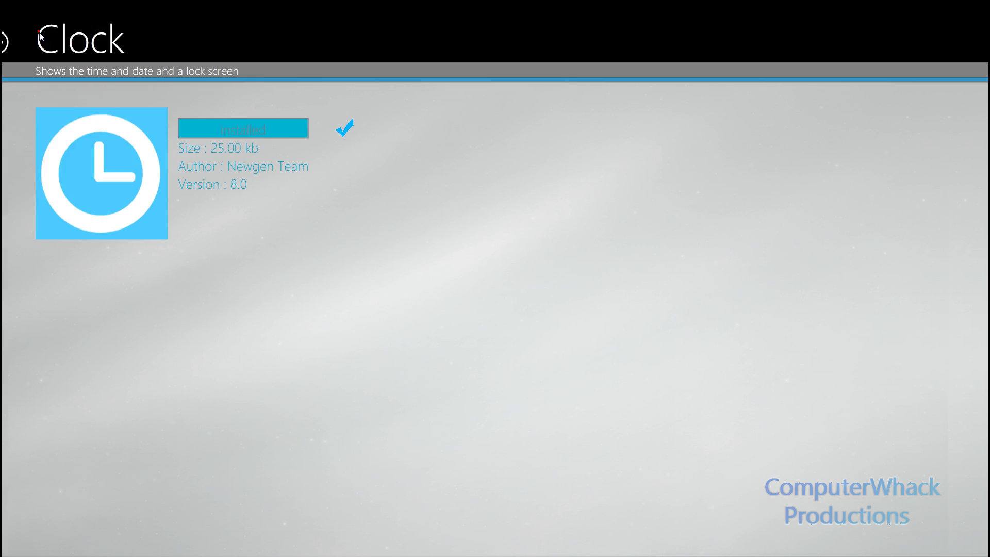
pyautogui.press('super')
pyautogui.moveTo(971, 354)
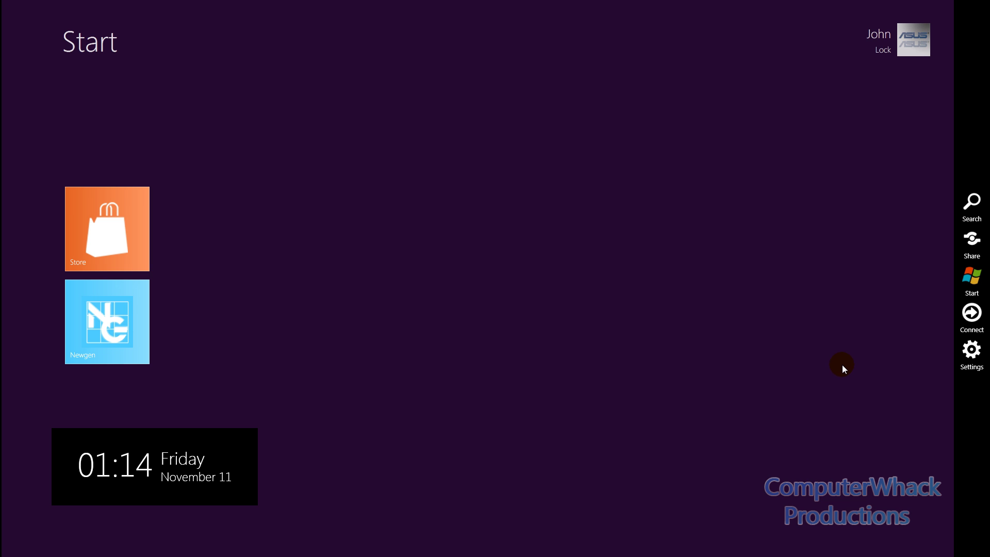
# - Enable 'Start Newgen when Windows loads' in Newgen's general settings, then return to the desktop
pyautogui.click(971, 353)
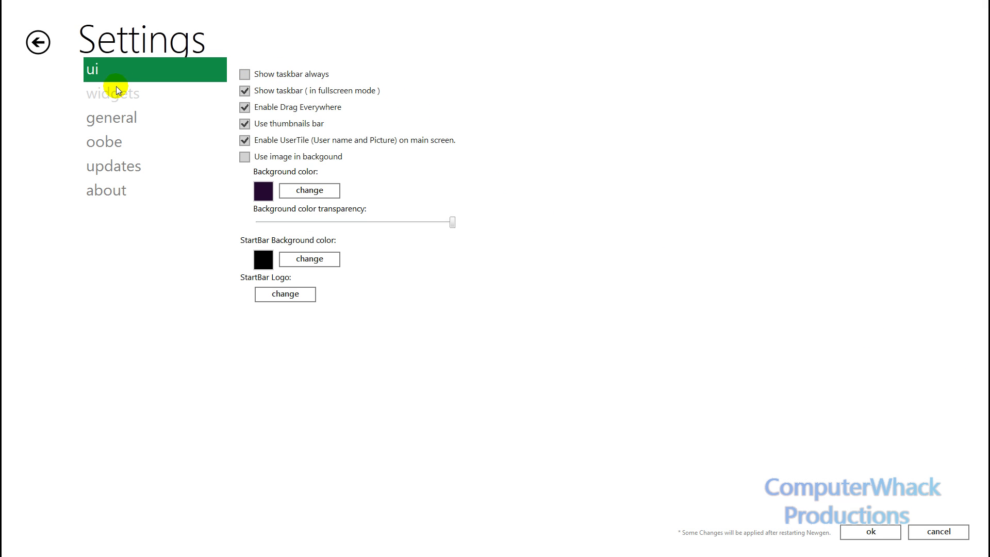
pyautogui.click(116, 92)
pyautogui.click(114, 119)
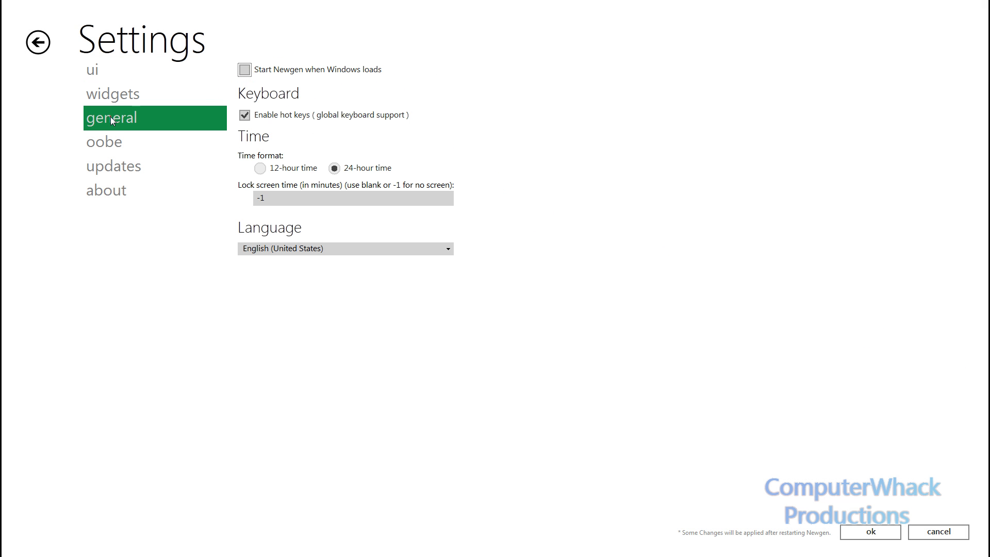
pyautogui.click(244, 69)
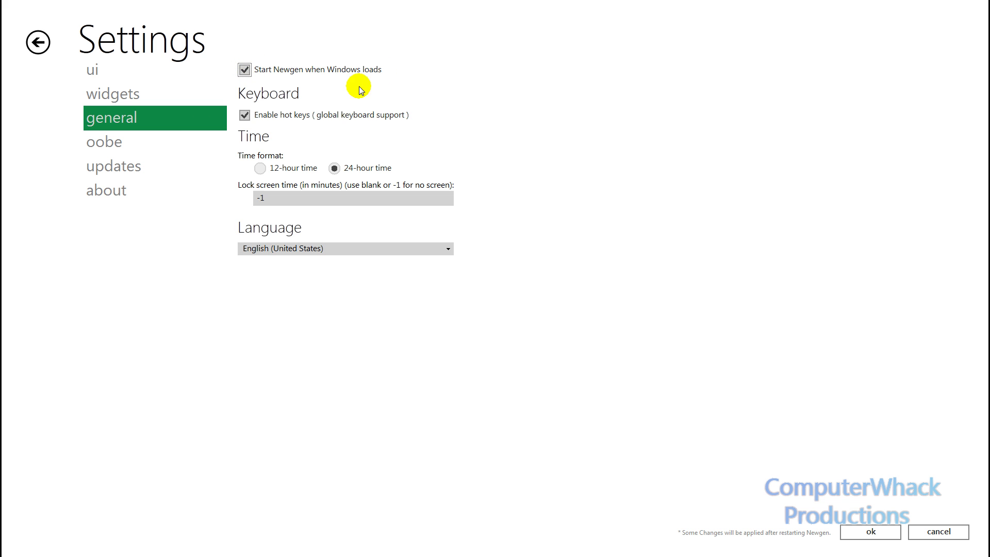
pyautogui.click(38, 43)
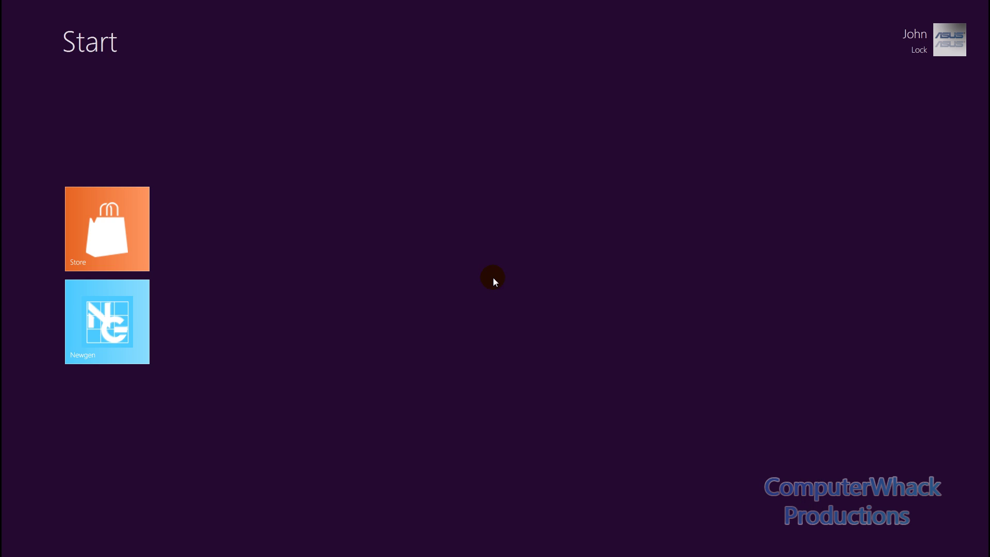
pyautogui.press('super')
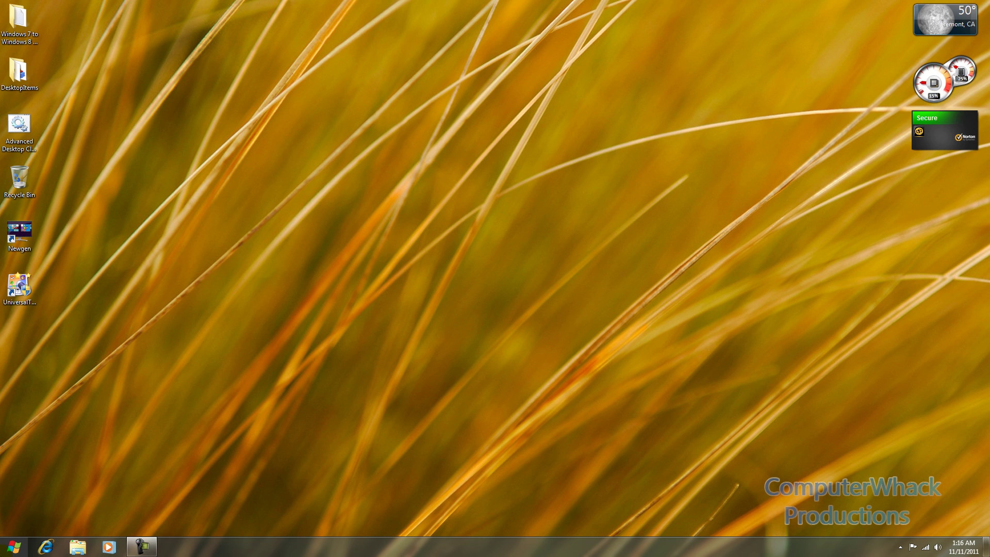
# - Browse to Windows 7 to Windows 8 > Optional Extras! > Taskbar Icon
pyautogui.press('super')
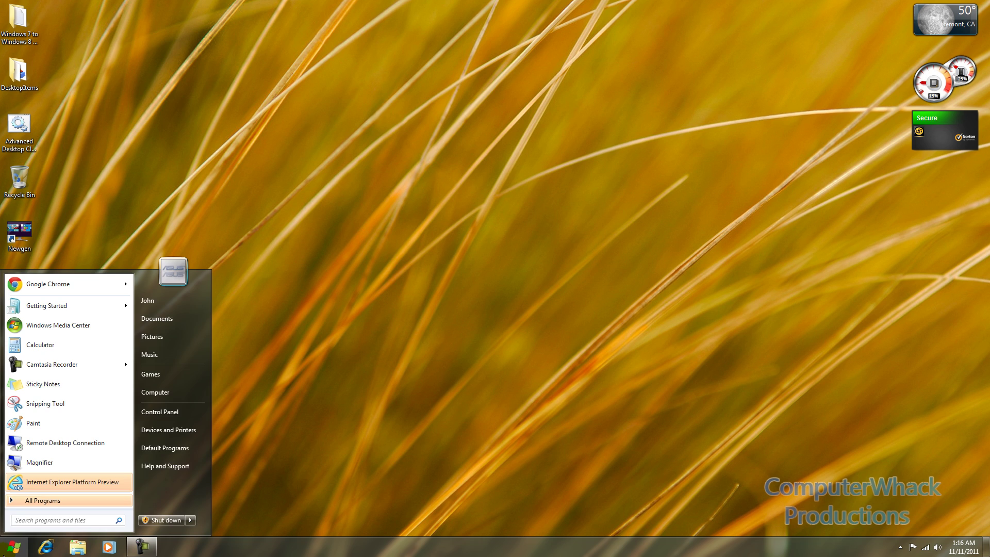
pyautogui.click(289, 314)
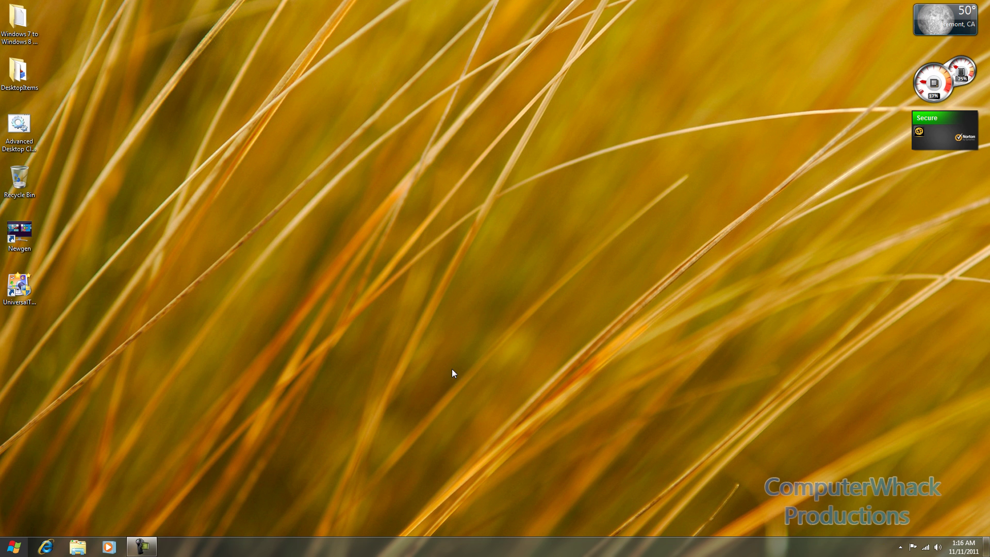
pyautogui.doubleClick(19, 21)
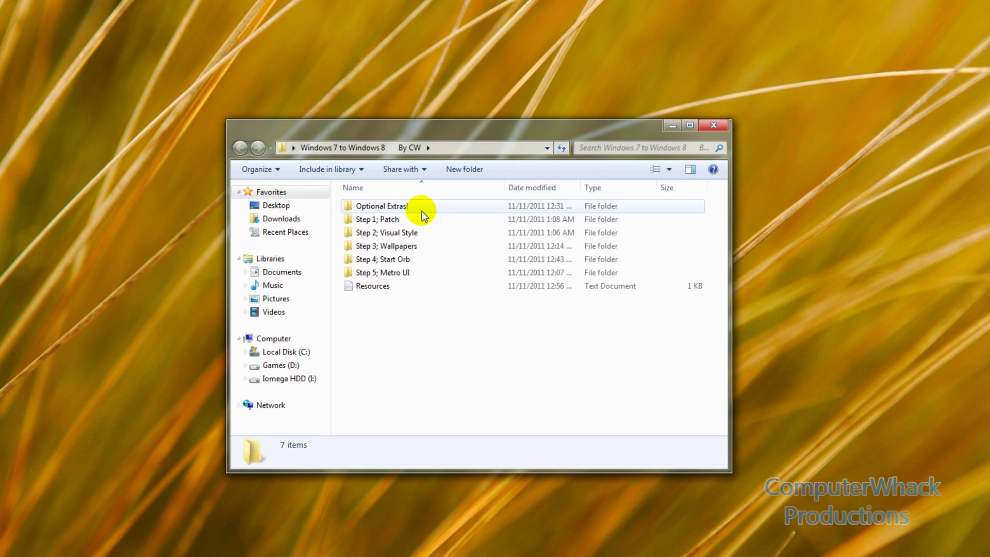
pyautogui.doubleClick(424, 212)
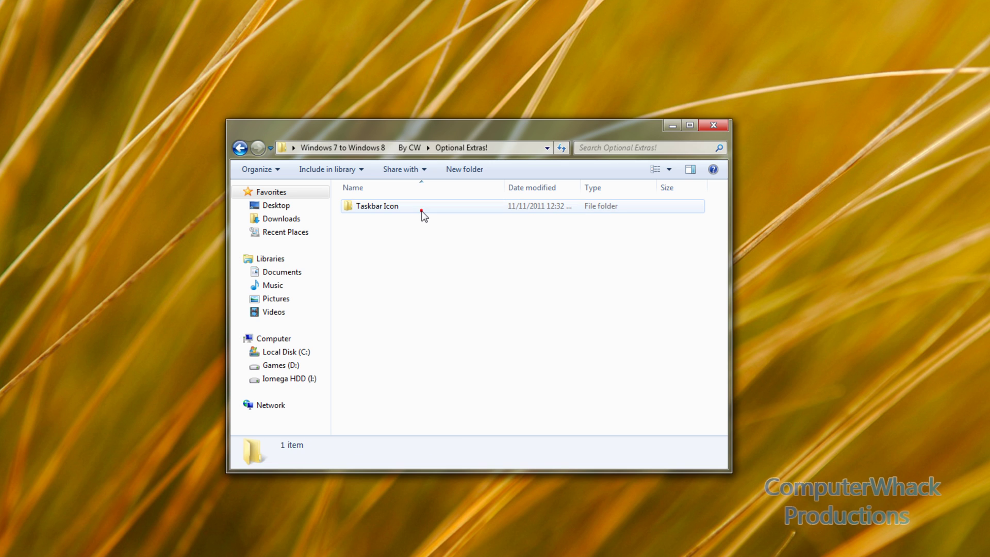
pyautogui.doubleClick(378, 207)
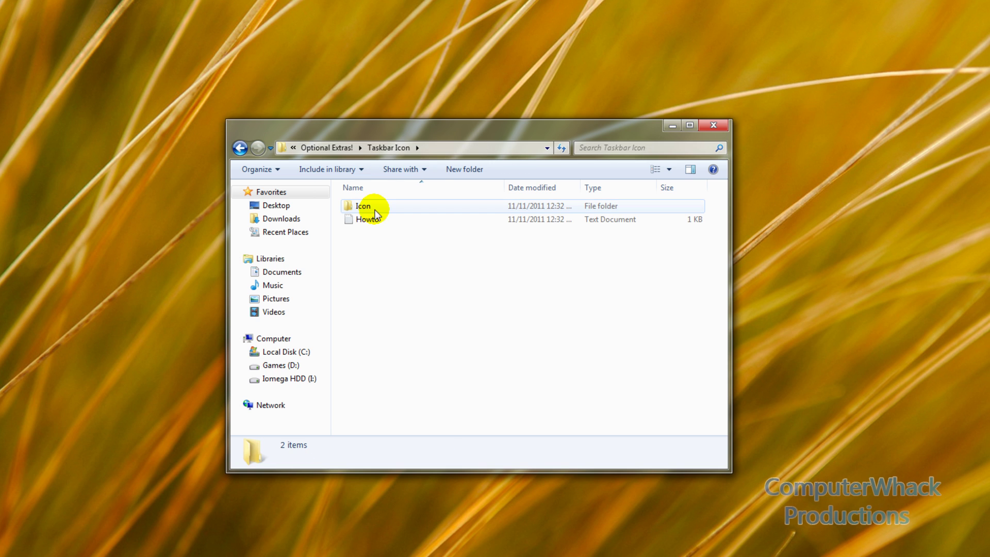
# - Move the Icon folder onto the desktop and open it from there
pyautogui.moveTo(362, 205); pyautogui.dragTo(945, 1)
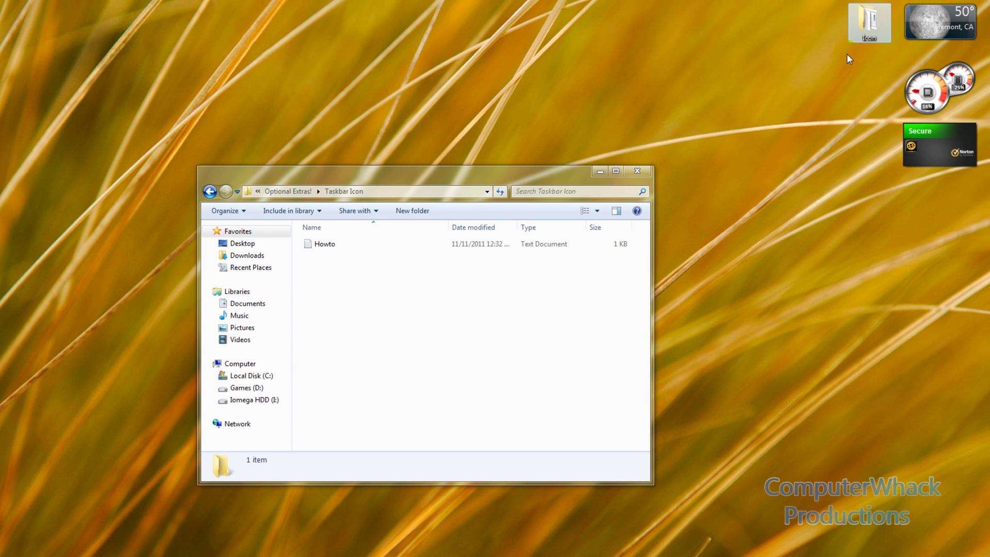
pyautogui.click(638, 170)
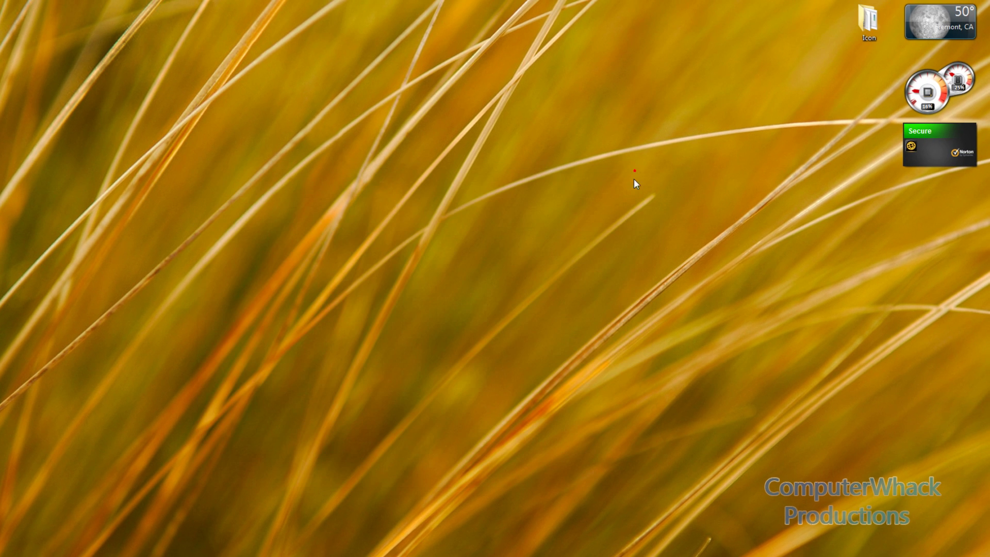
pyautogui.doubleClick(859, 18)
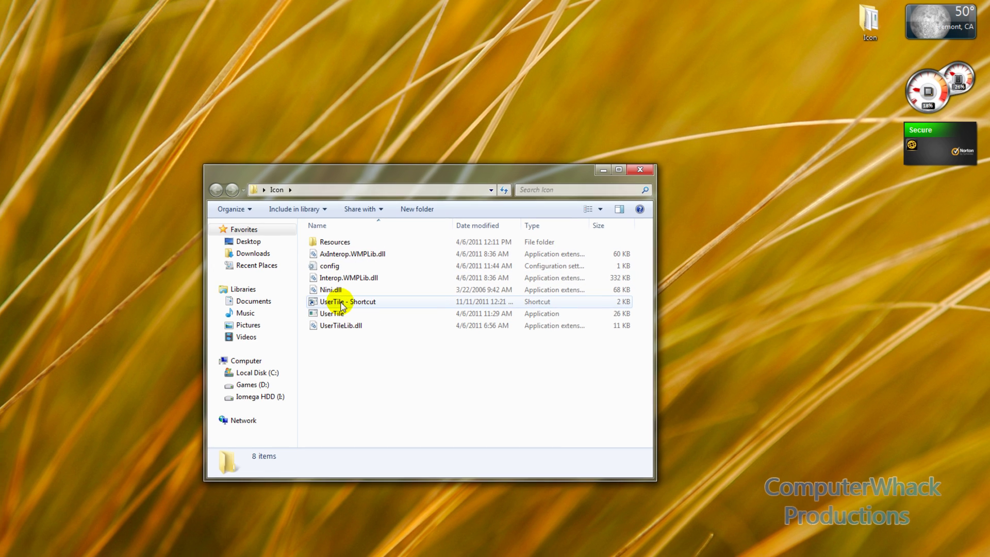
# - With UserTile - Shortcut selected, open the Startup folder from Start > All Programs
pyautogui.click(342, 305)
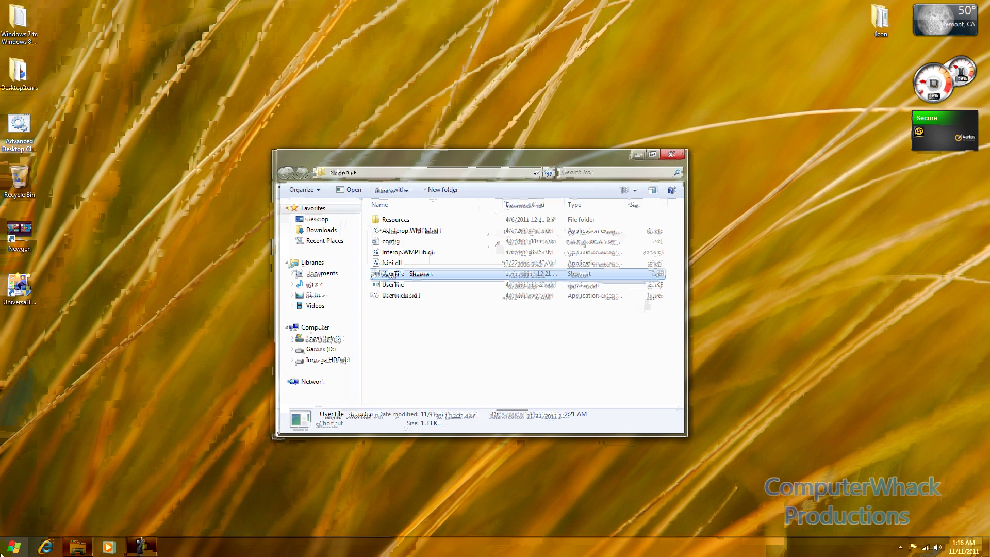
pyautogui.press('super')
pyautogui.click(42, 500)
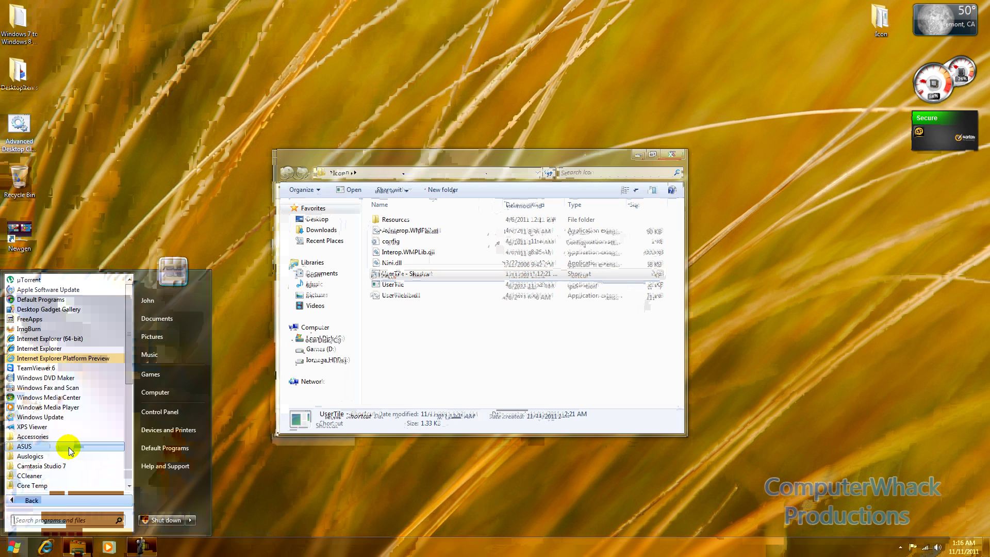
pyautogui.scroll(-5, 69, 447)
pyautogui.click(69, 448)
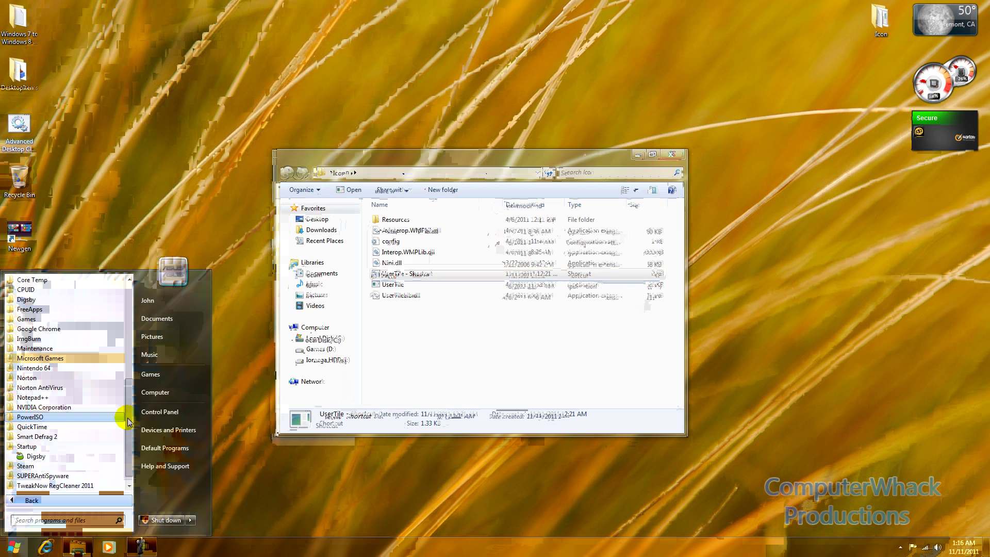
pyautogui.rightClick(30, 457)
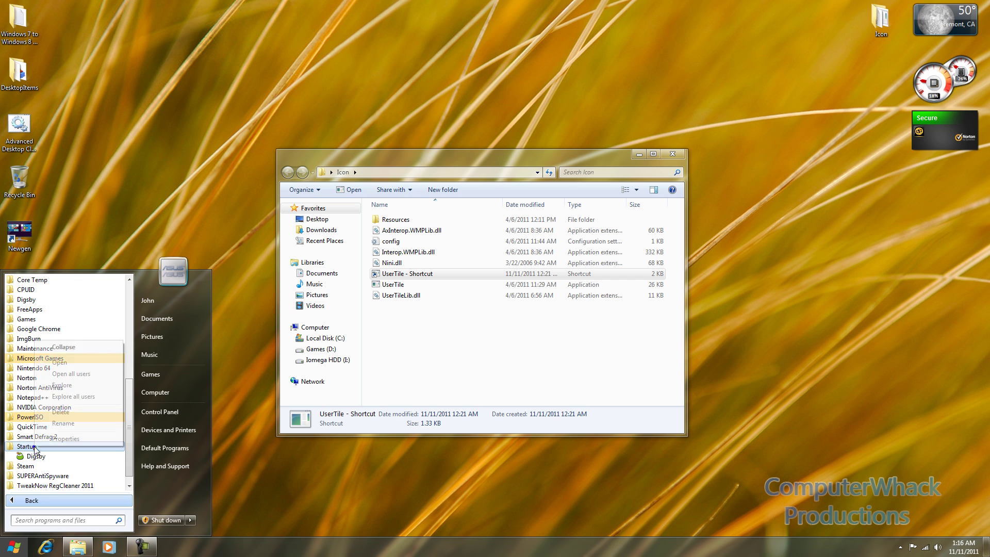
pyautogui.click(69, 363)
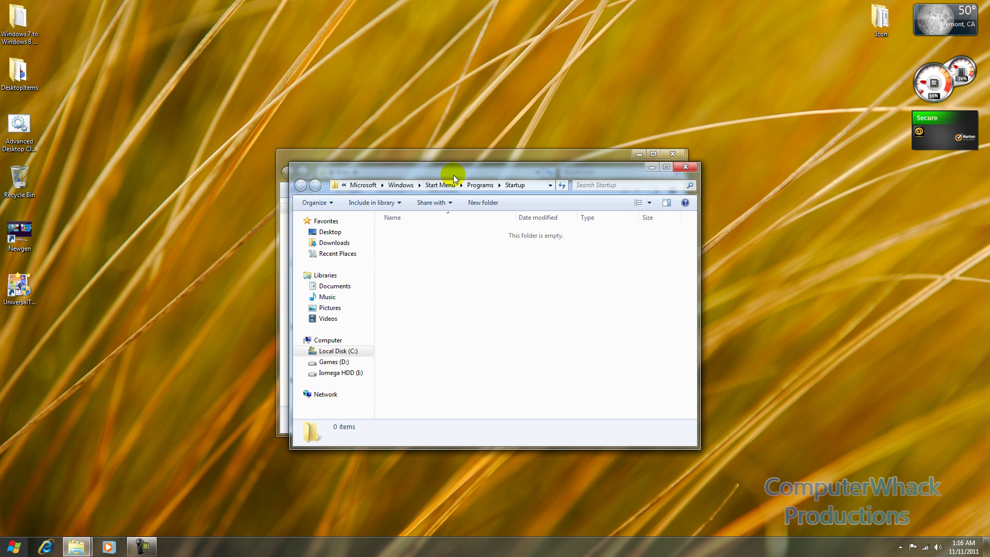
# - Move UserTile - Shortcut into the Startup folder and close the Startup window
pyautogui.moveTo(454, 164); pyautogui.dragTo(600, 175)
pyautogui.moveTo(384, 275); pyautogui.dragTo(597, 268)
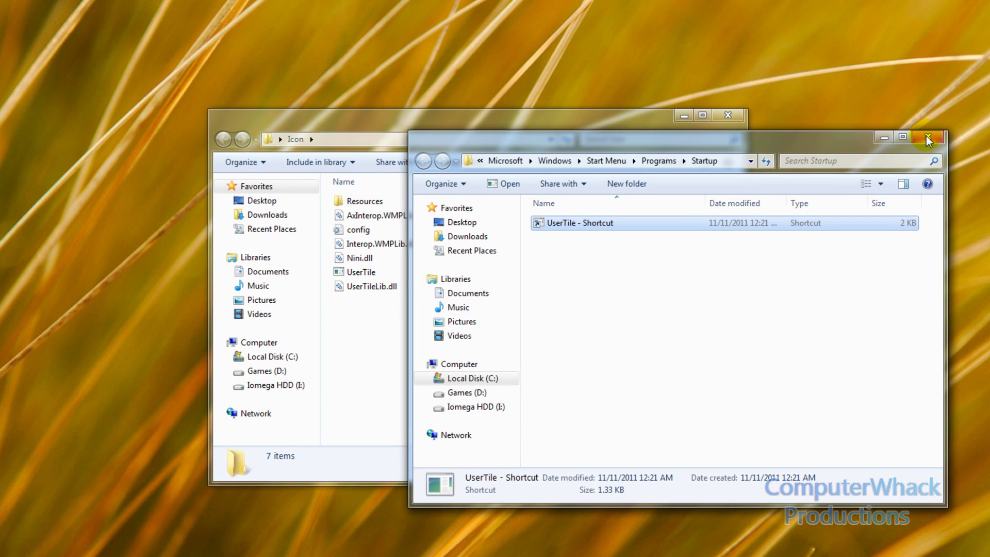
pyautogui.click(927, 137)
# - Launch UserTile from the Icon folder and check the new taskbar account picture's menu
pyautogui.click(362, 272)
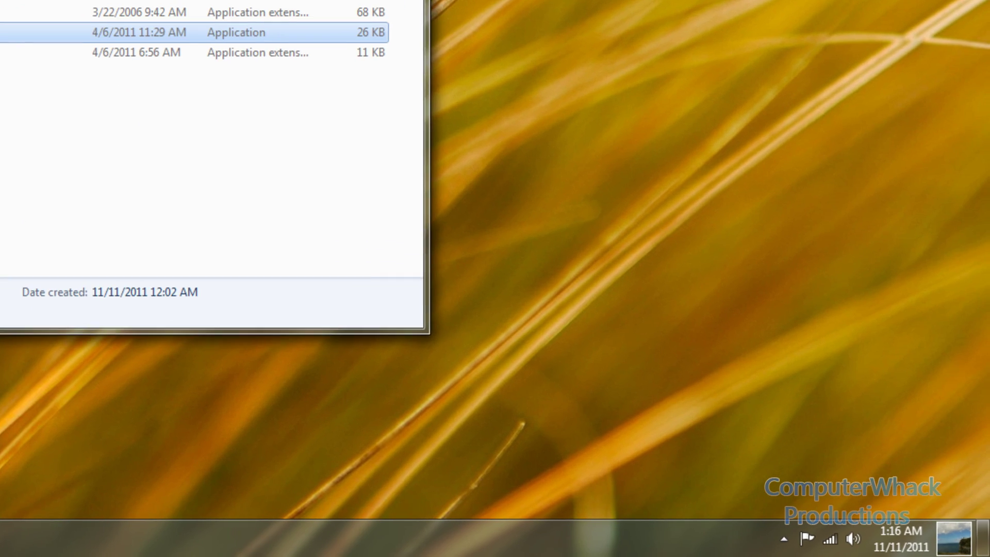
pyautogui.hotkey('alt', 'F4')
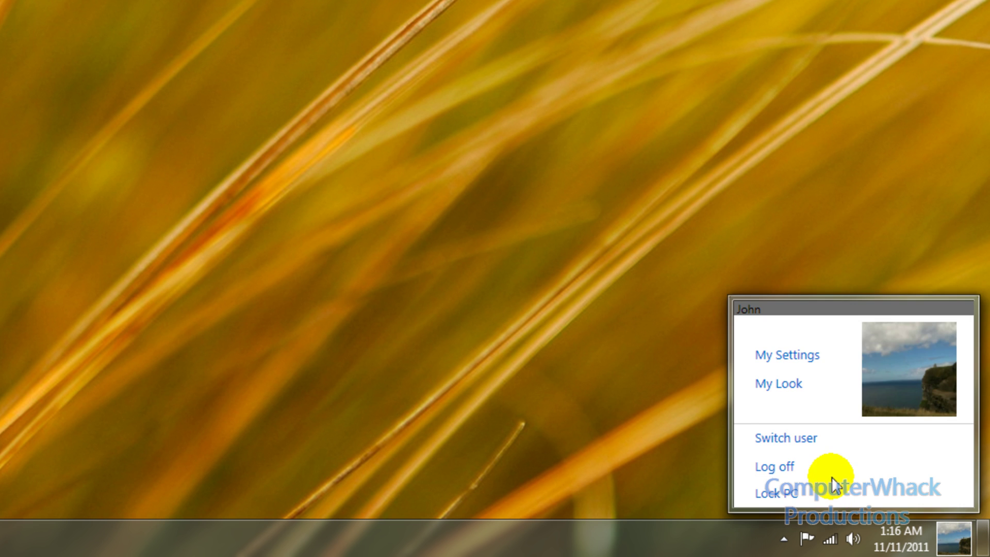
pyautogui.click(682, 426)
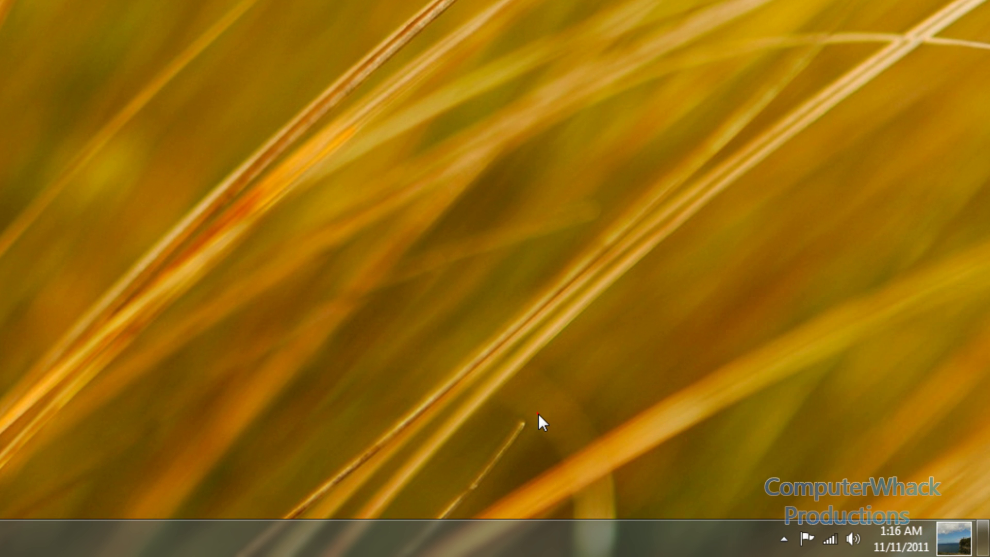